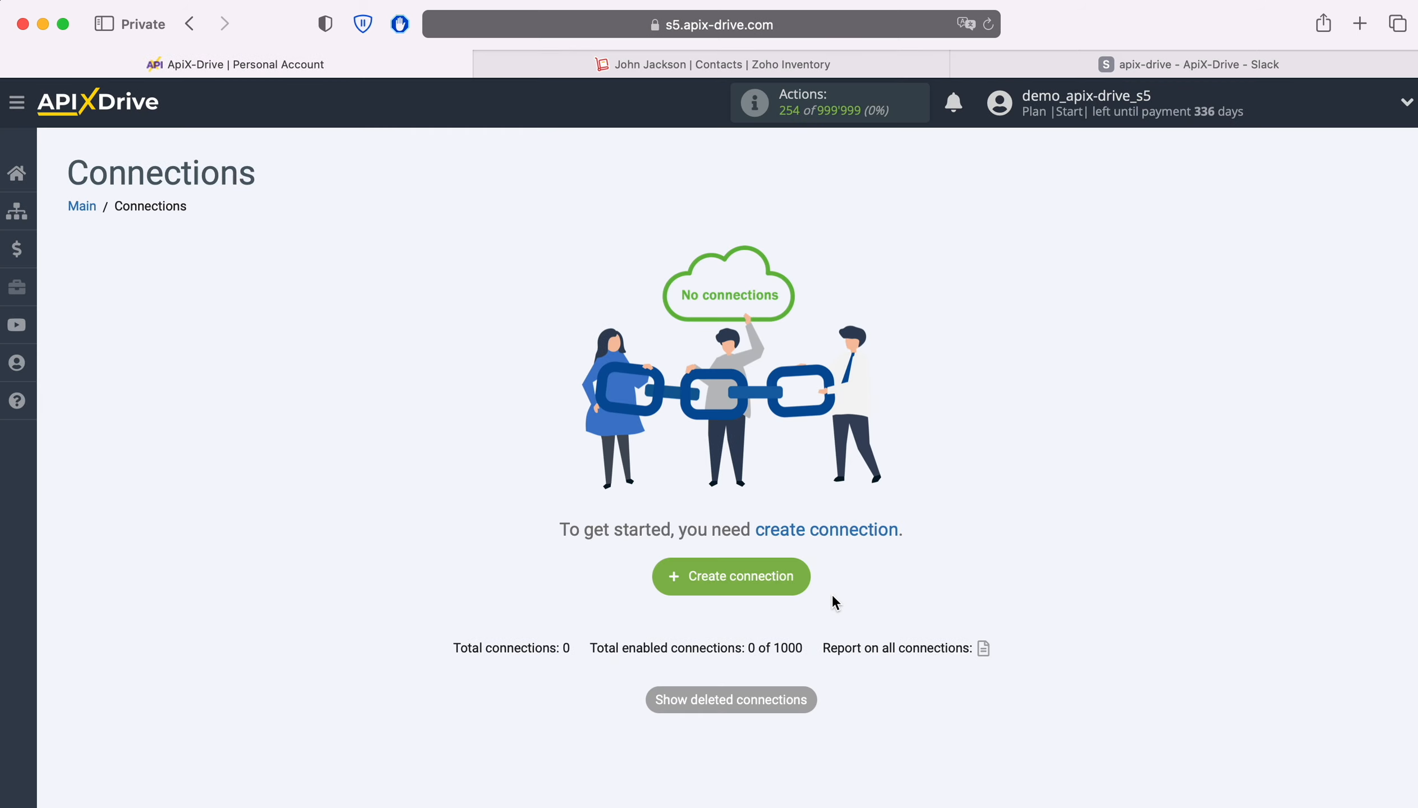
Step: Create a new connection and choose ZOHO Inventory as its data source system
left_click(796, 578)
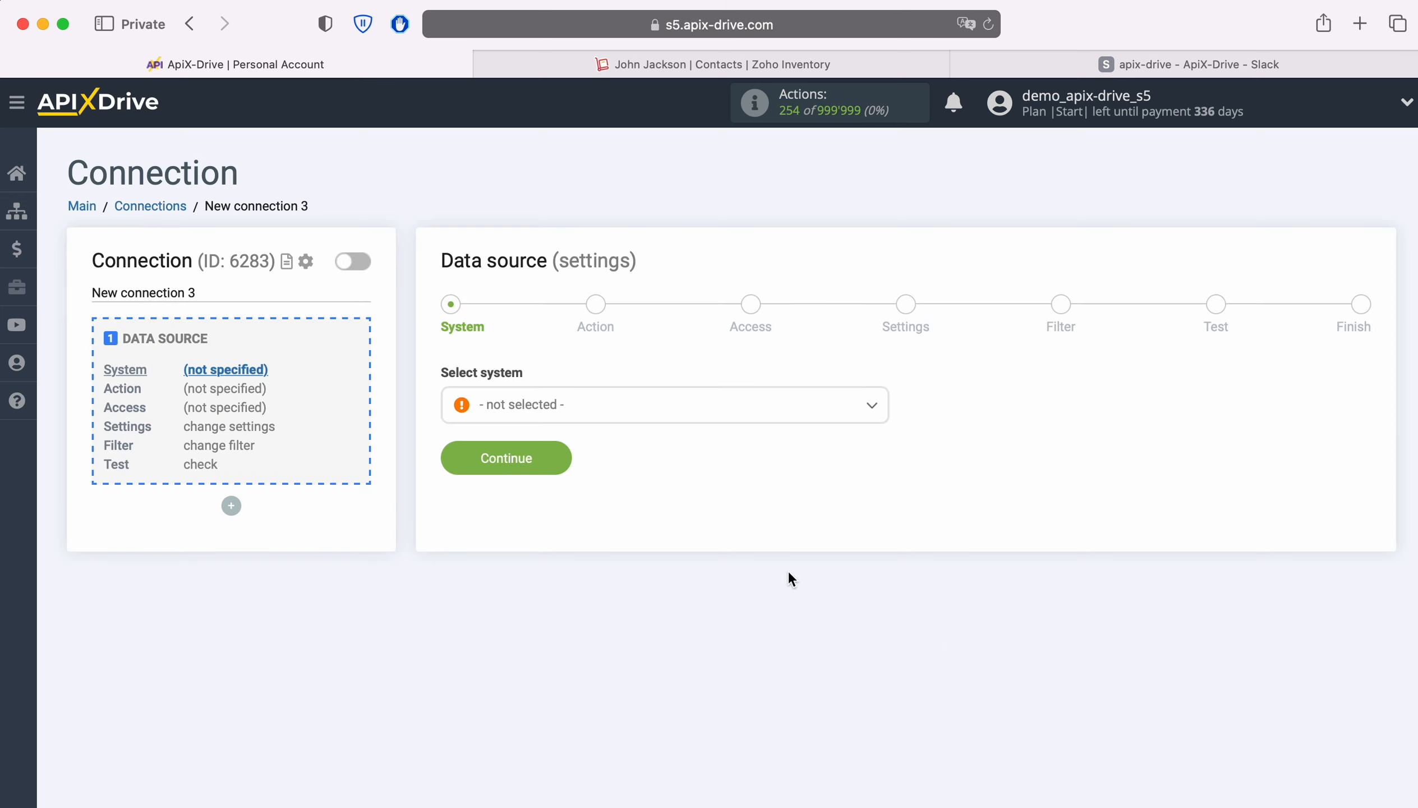
left_click(649, 405)
scroll(731, 549, "down", 3)
scroll(754, 563, "down", 20)
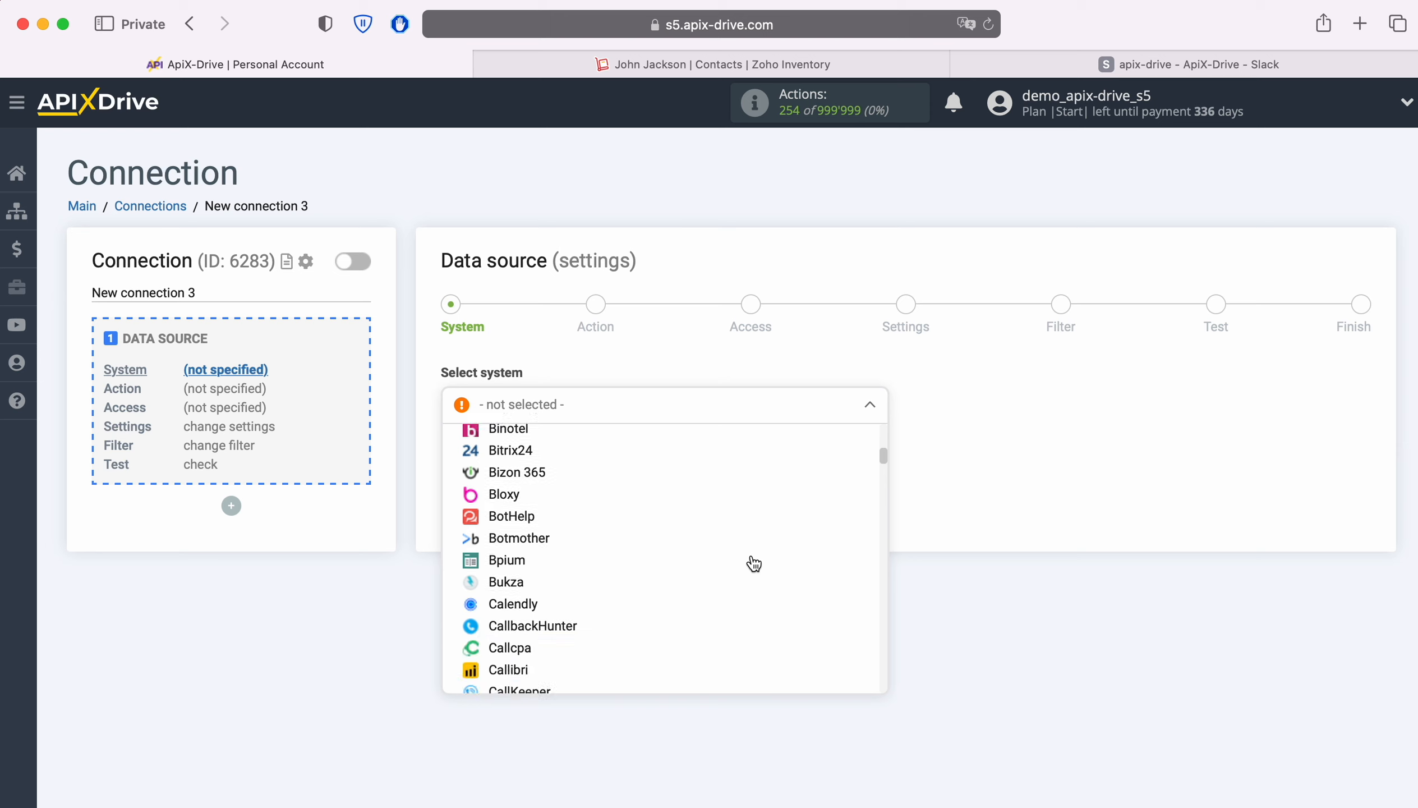
scroll(754, 562, "down", 20)
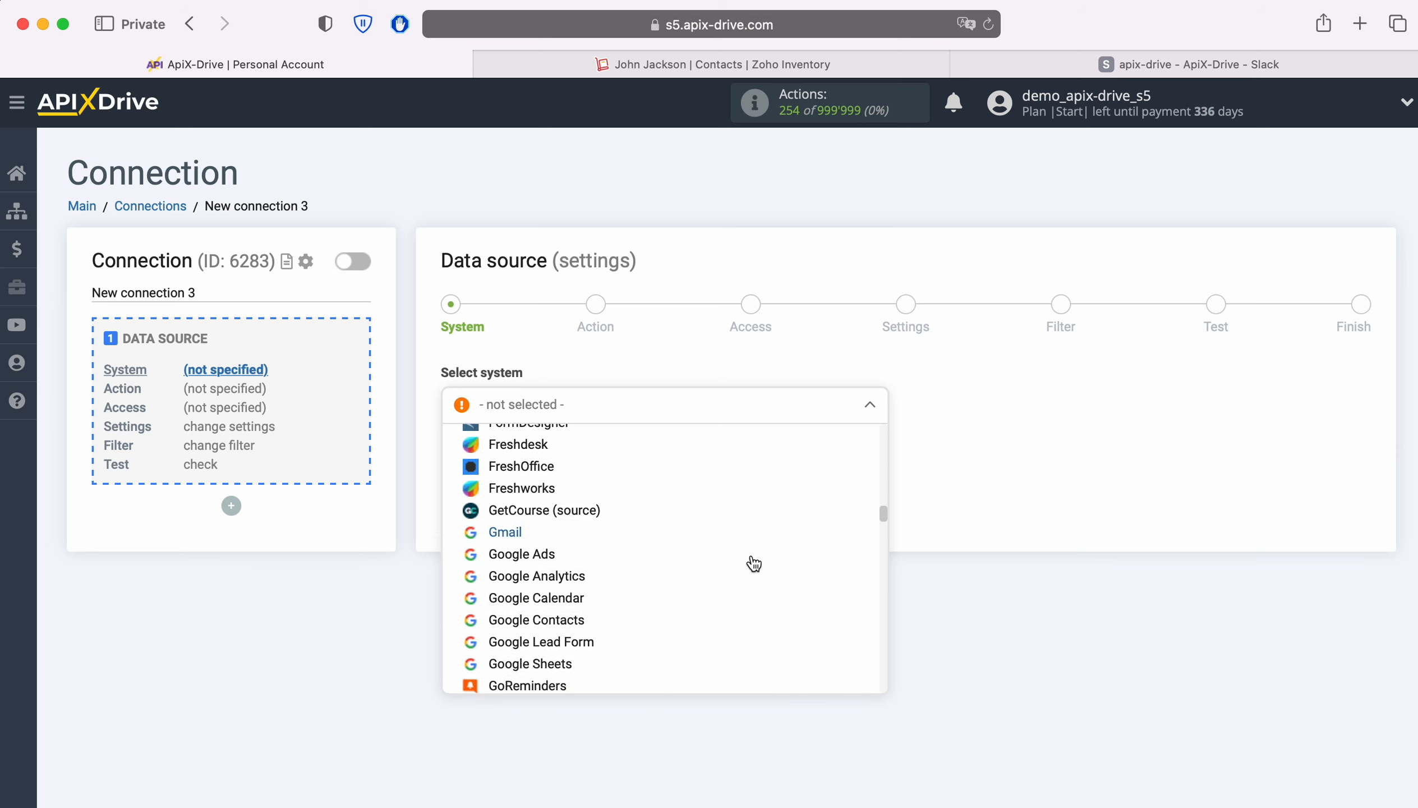
scroll(754, 563, "down", 20)
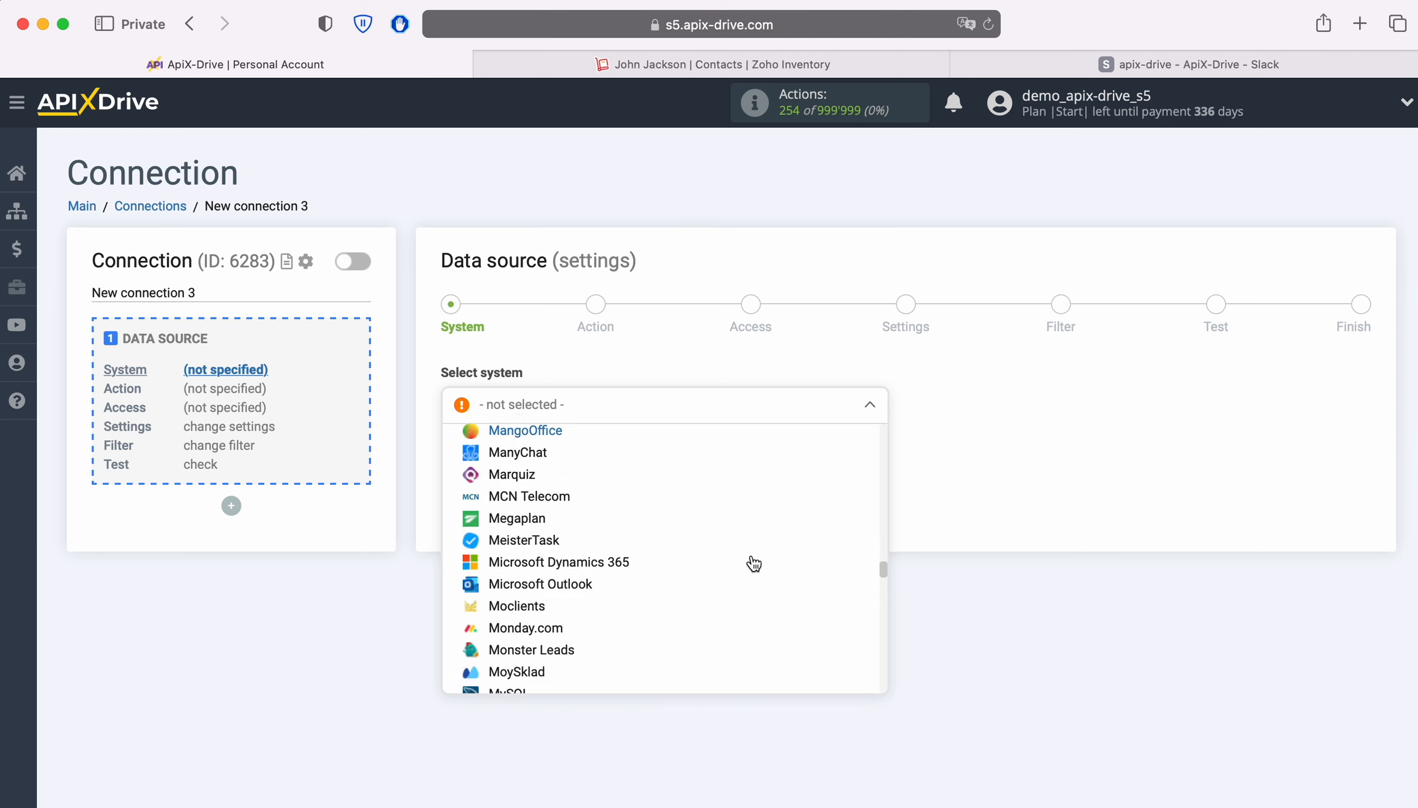
scroll(754, 563, "down", 20)
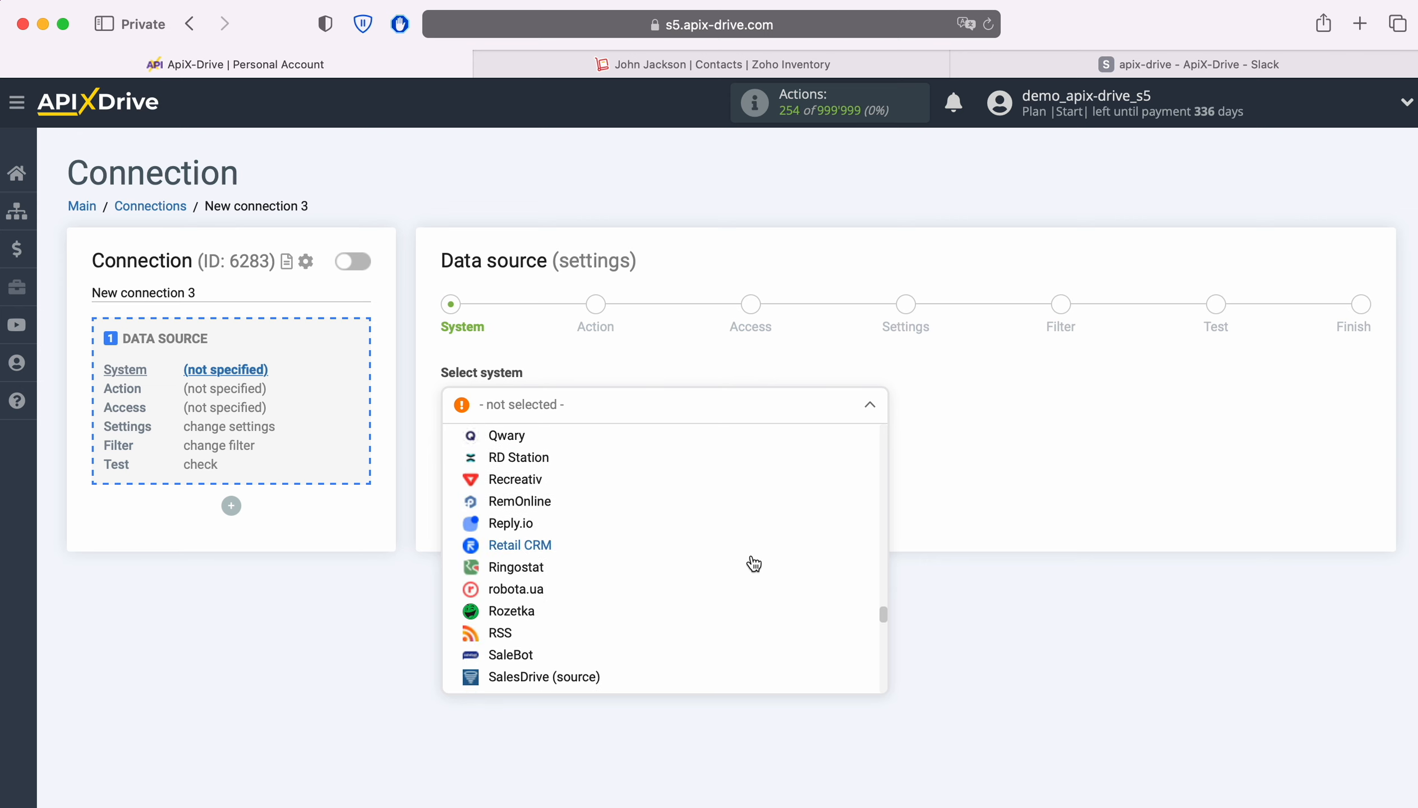
scroll(754, 564, "down", 15)
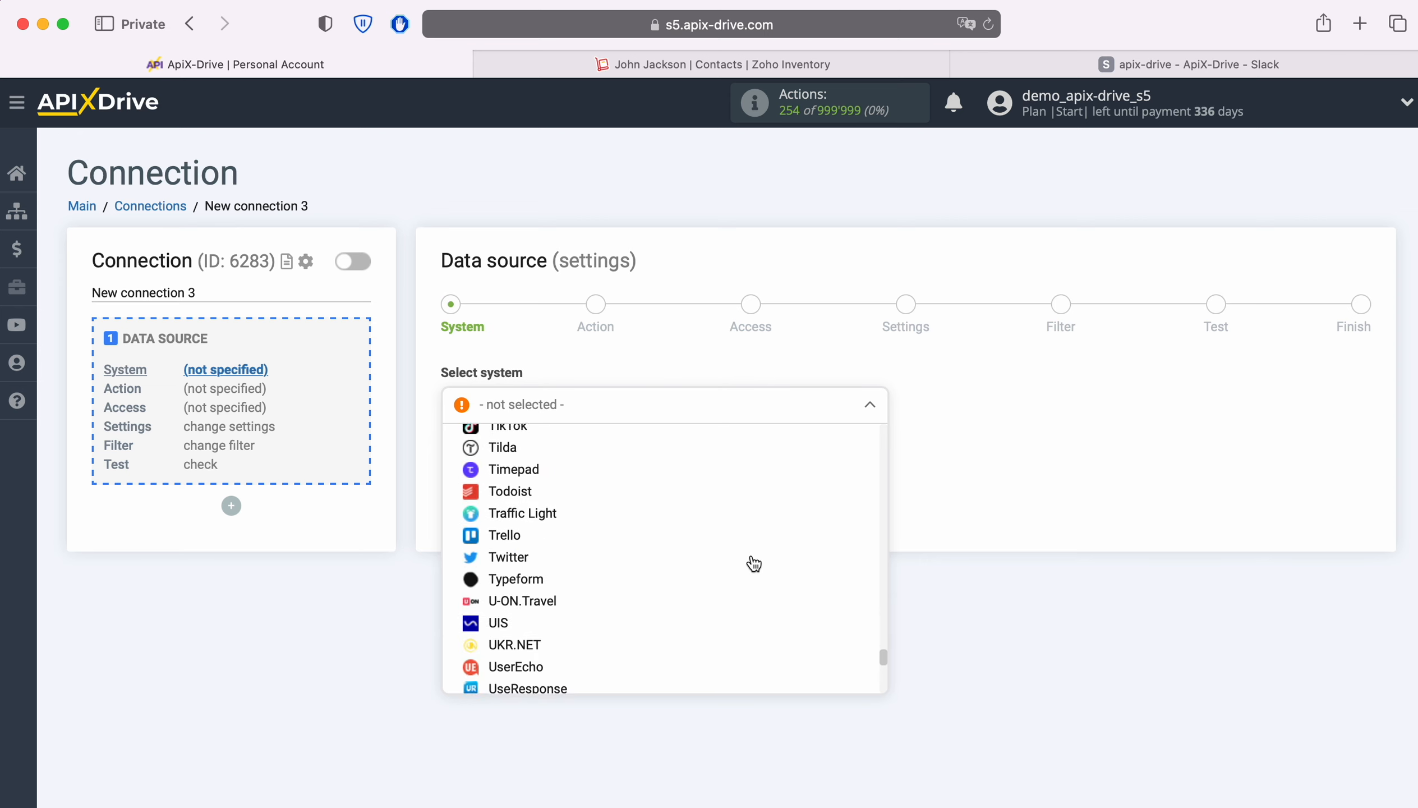
scroll(754, 563, "down", 3)
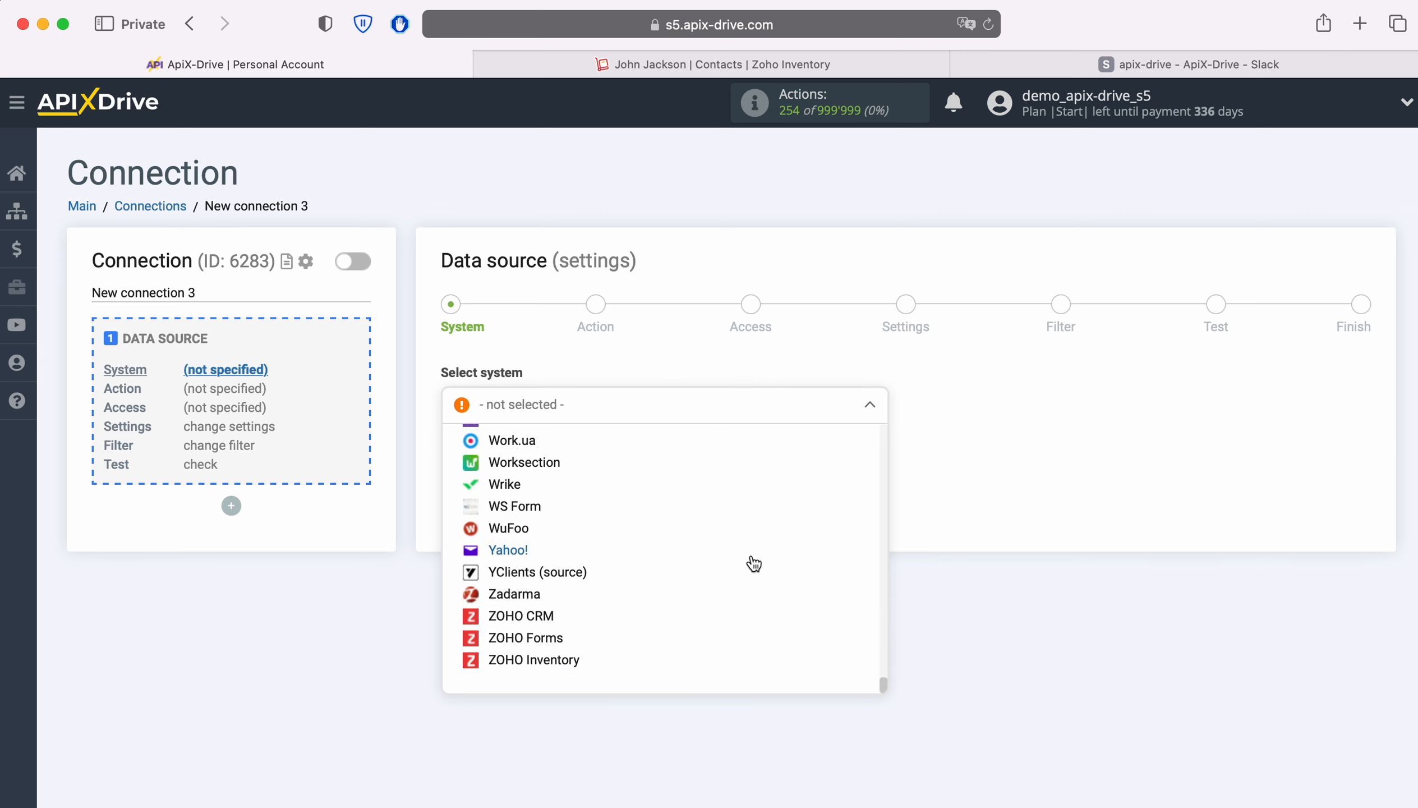
left_click(553, 661)
left_click(557, 458)
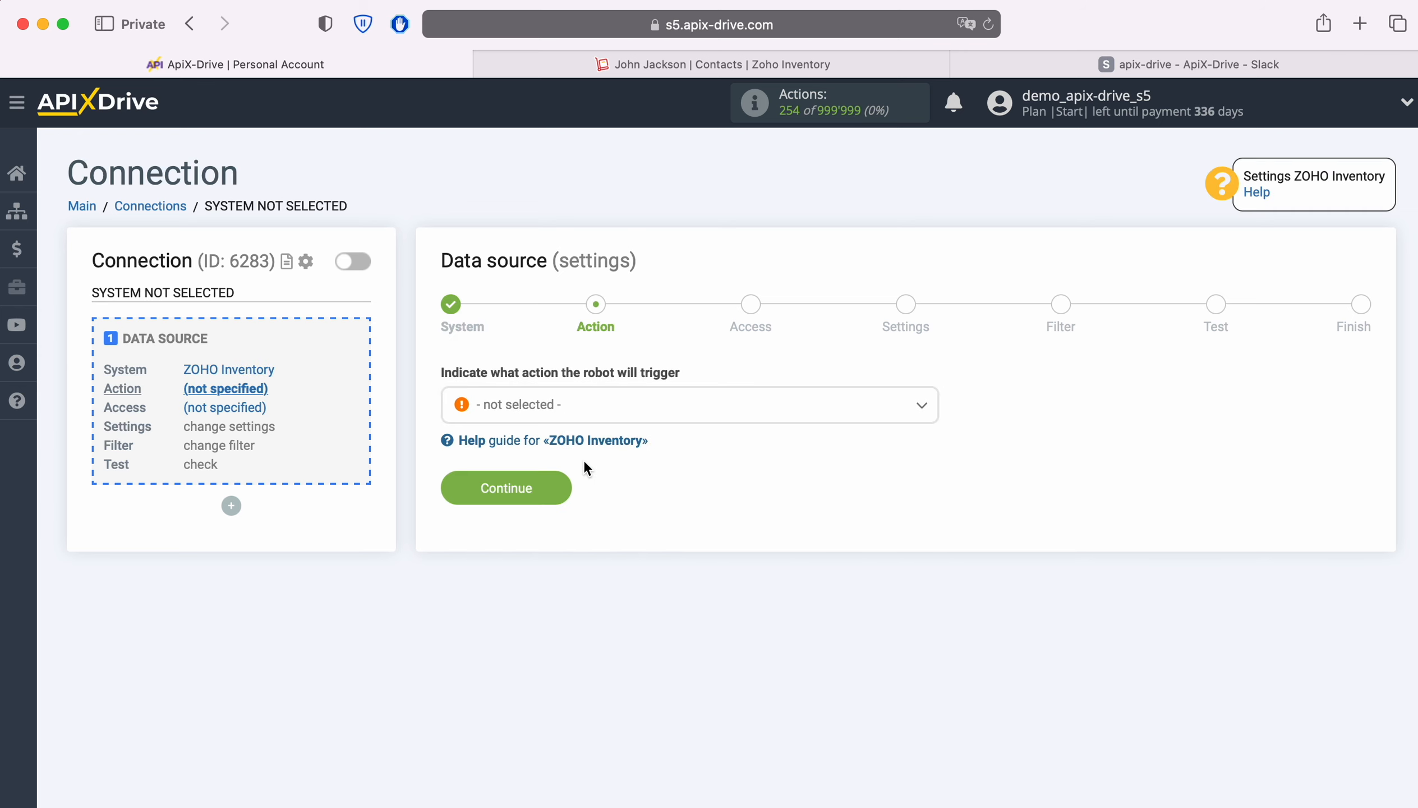
Step: Set the source action to Get CONTACTS (new) and continue
left_click(631, 421)
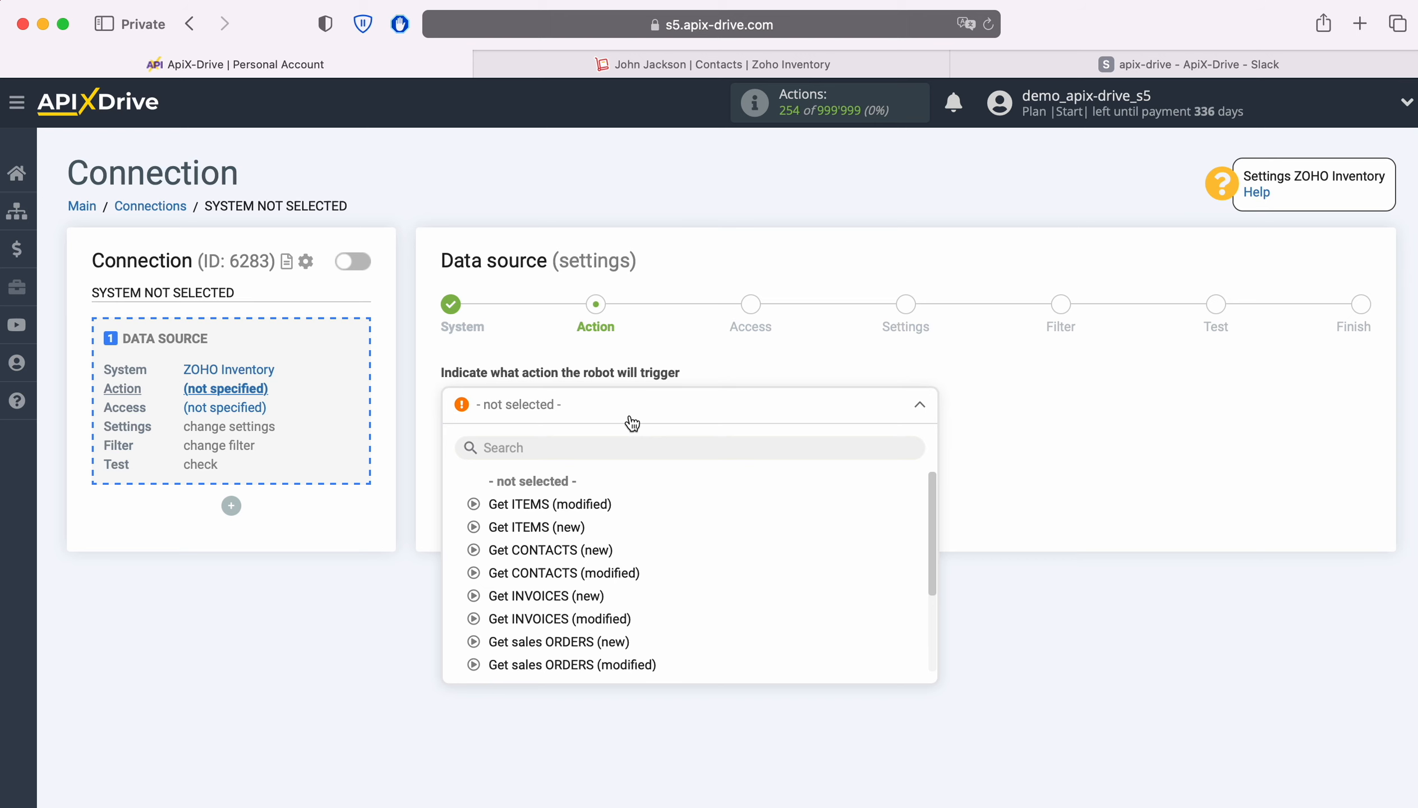
left_click(560, 551)
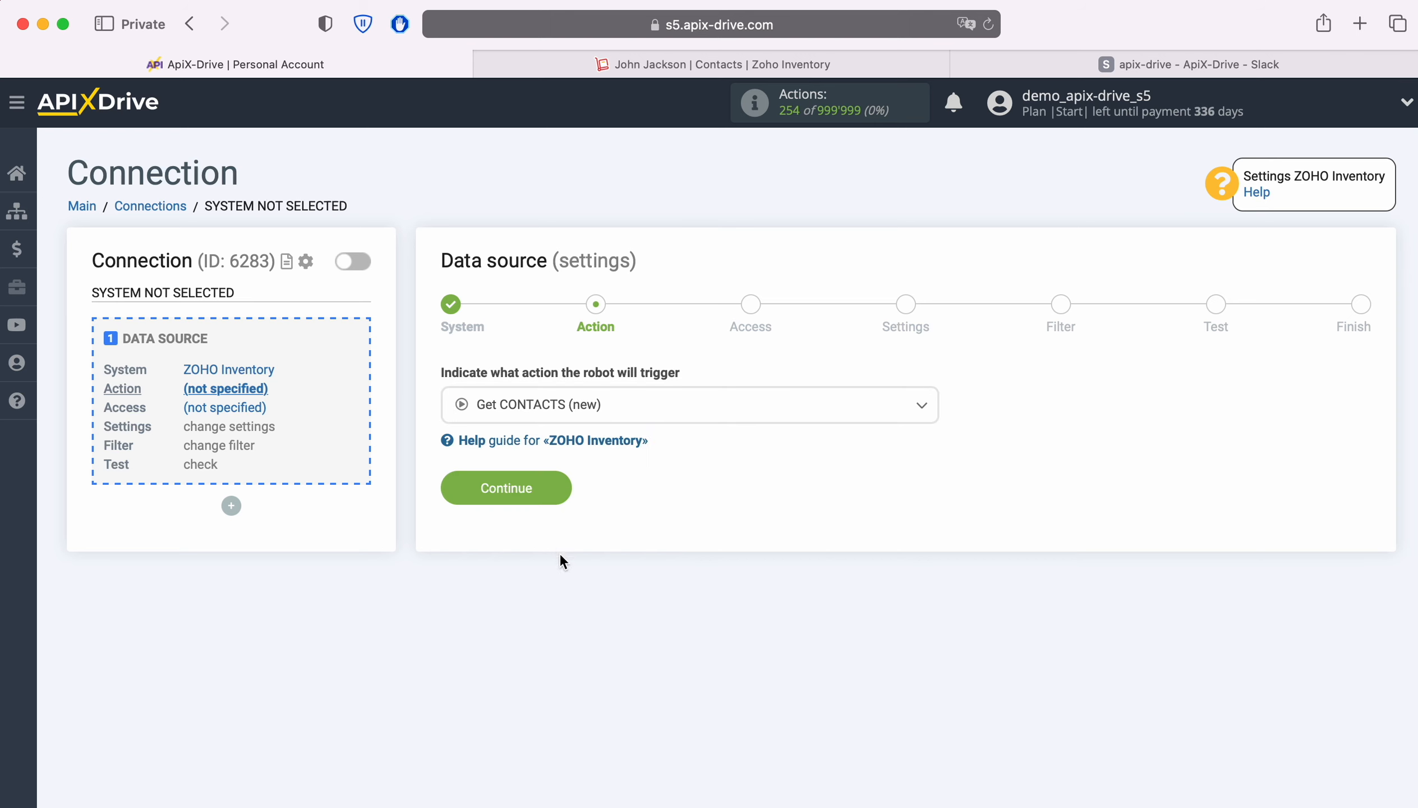
left_click(561, 488)
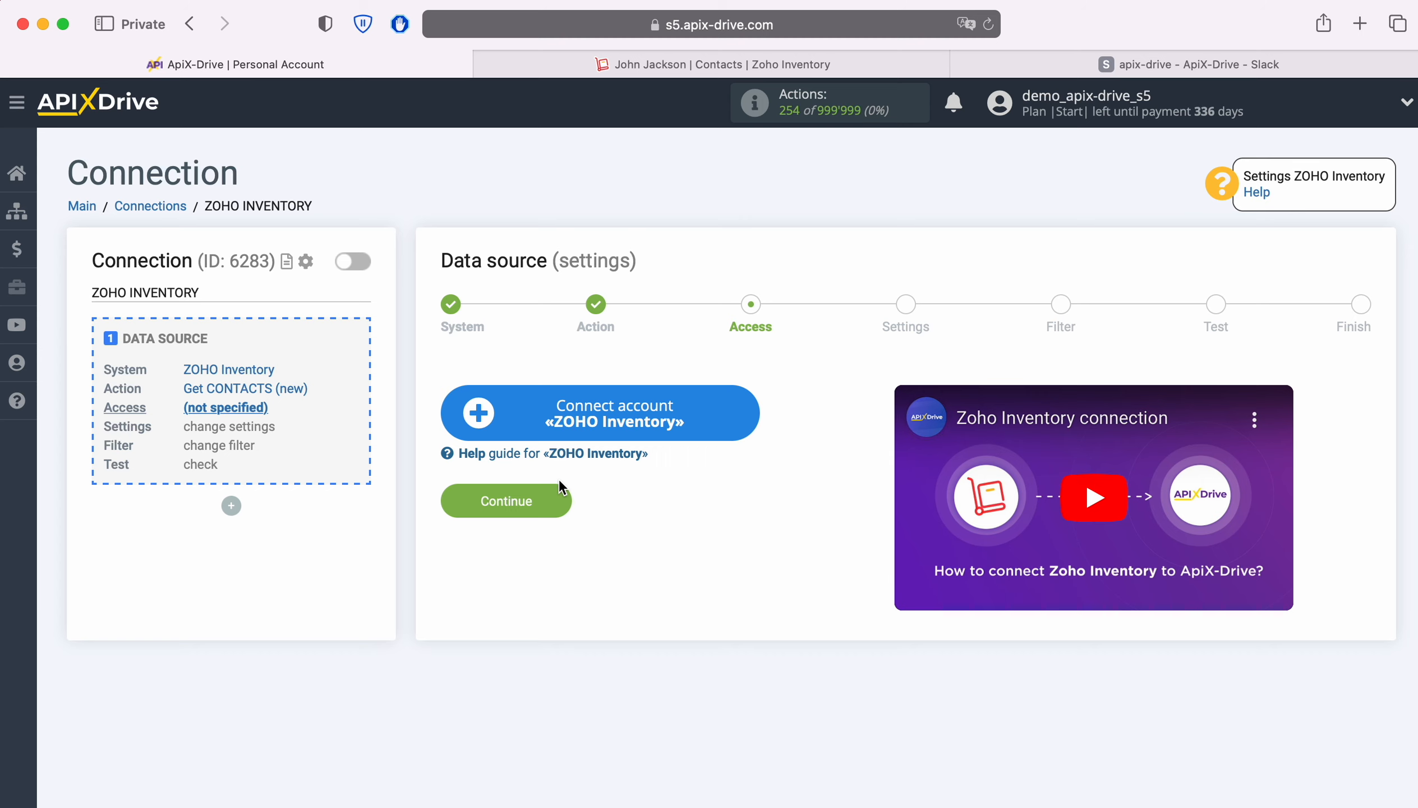
Step: Connect the Zoho Inventory account by signing in with the account e-mail and password and accepting ApiX Drive's access request
left_click(743, 411)
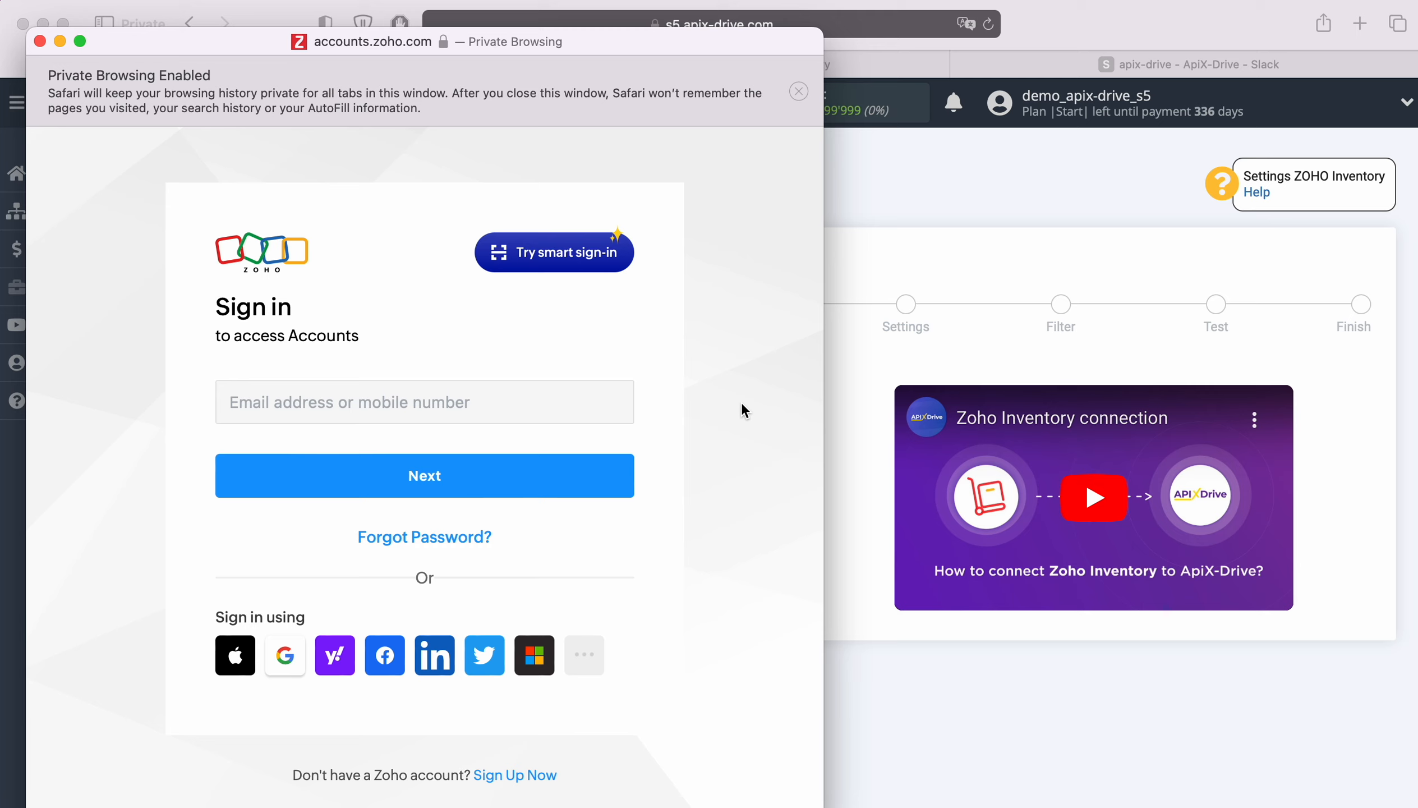
left_click(544, 407)
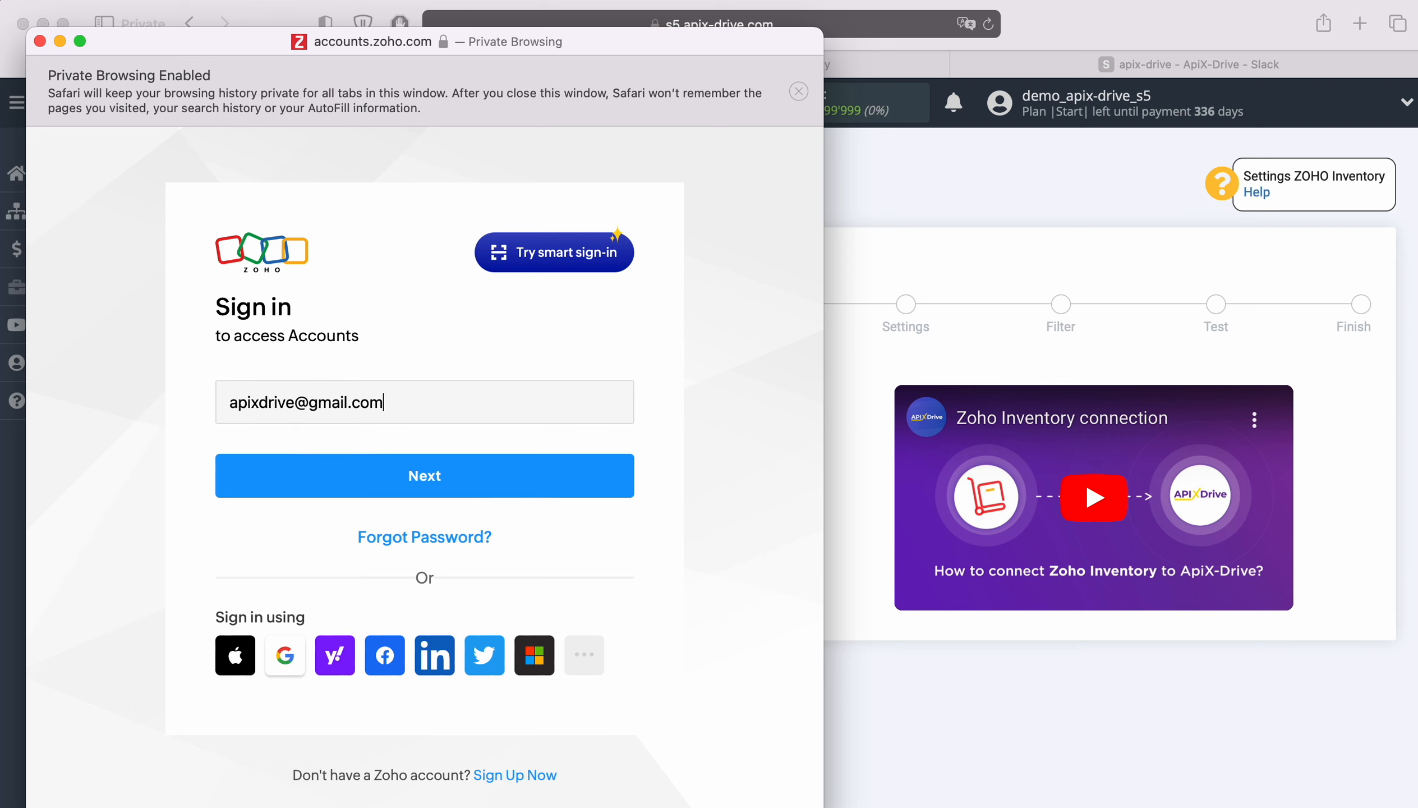
key("Return")
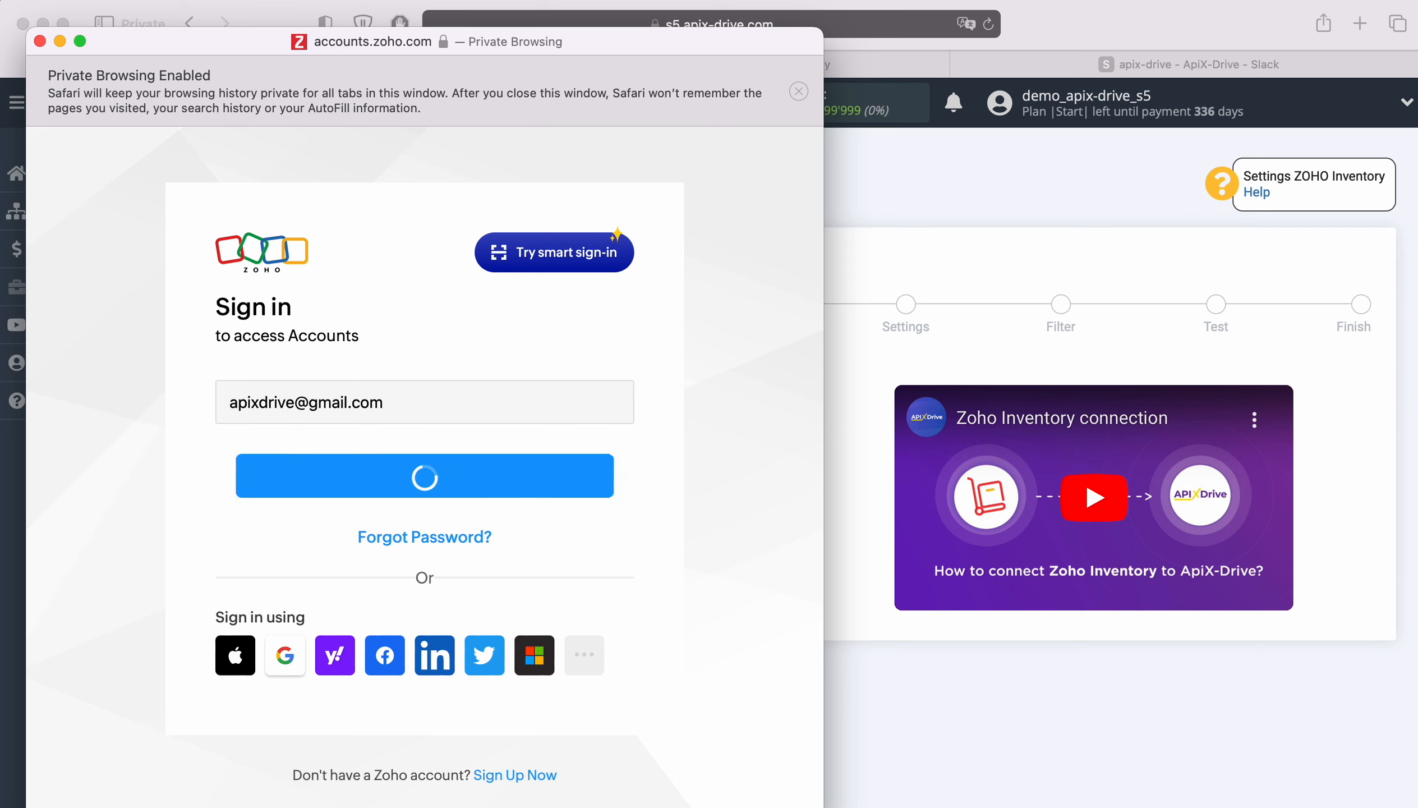
left_click(348, 588)
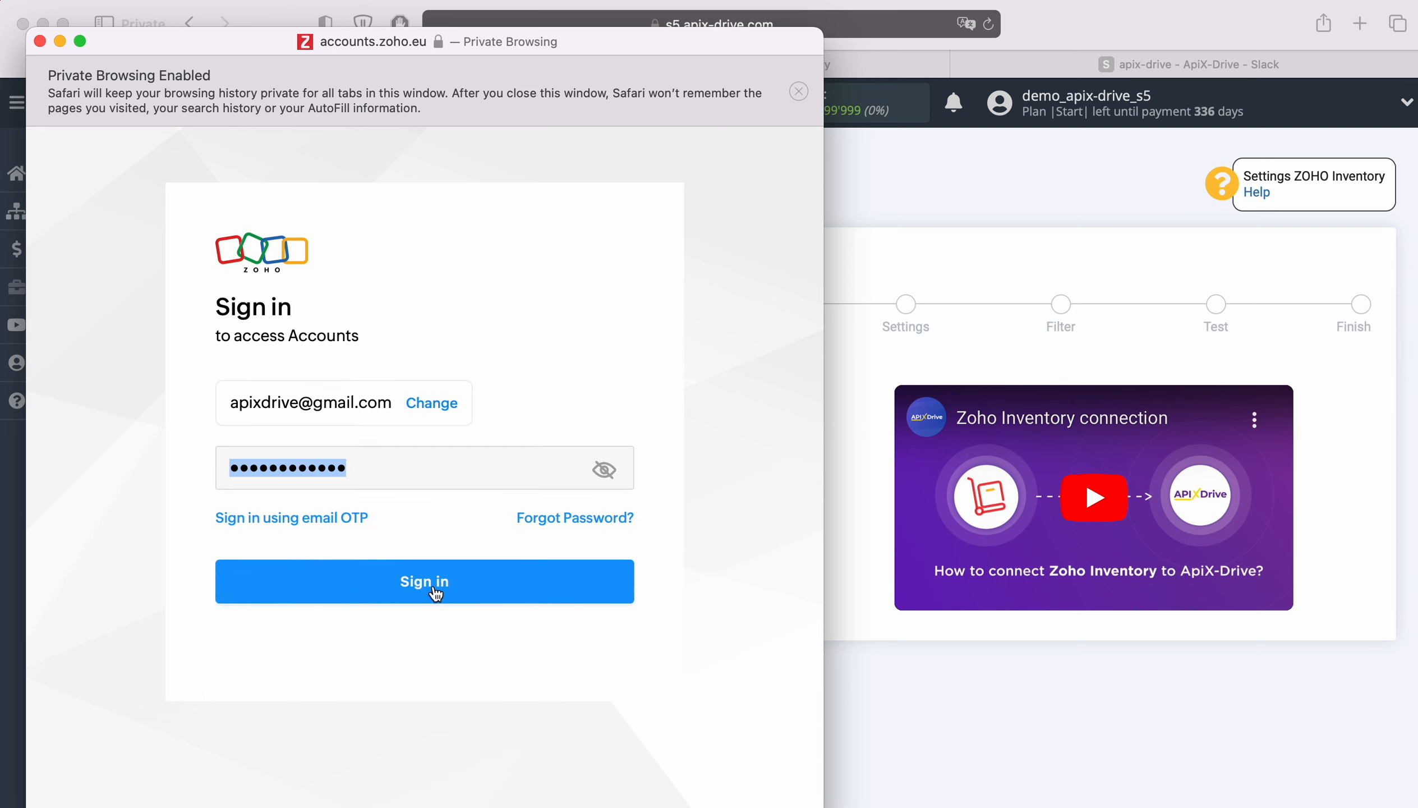
left_click(466, 586)
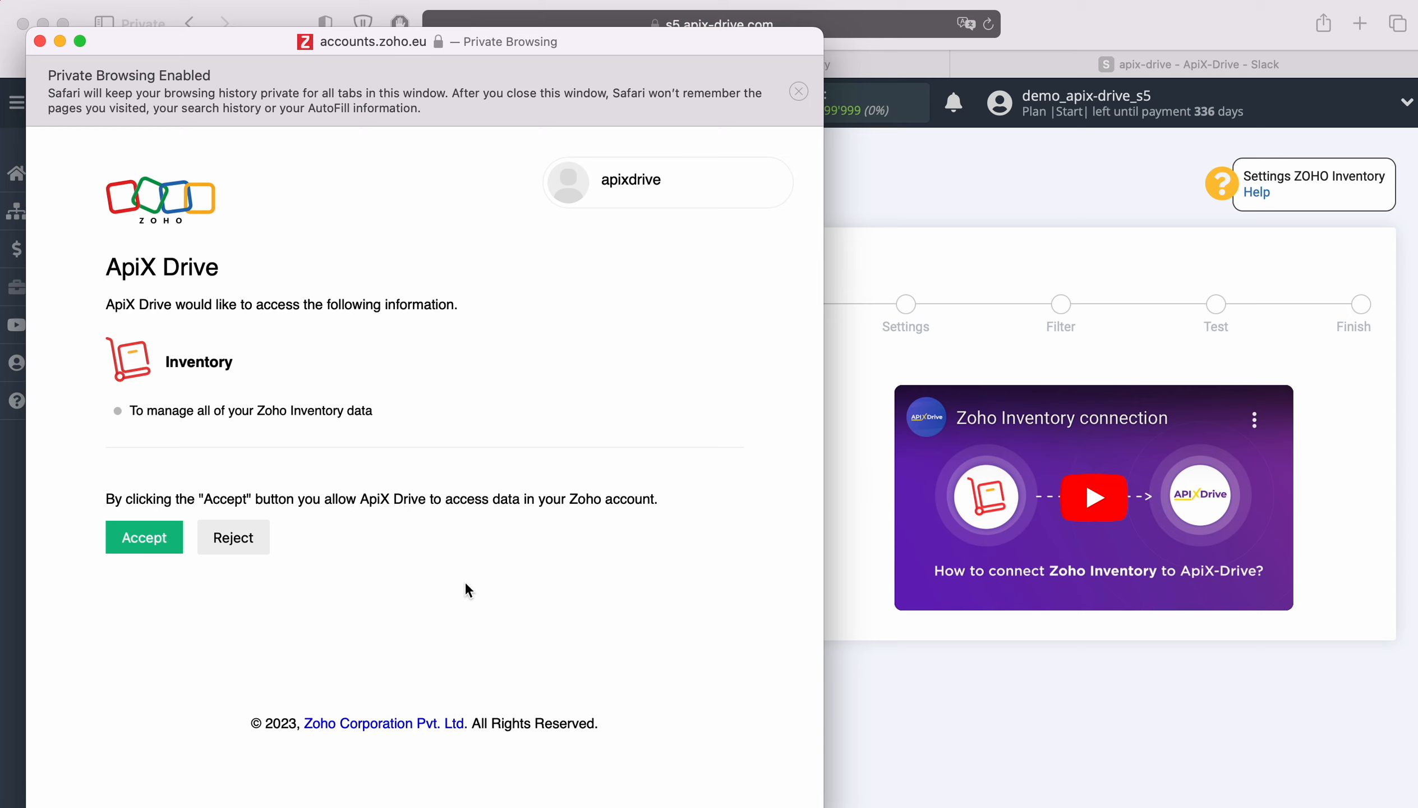
left_click(150, 537)
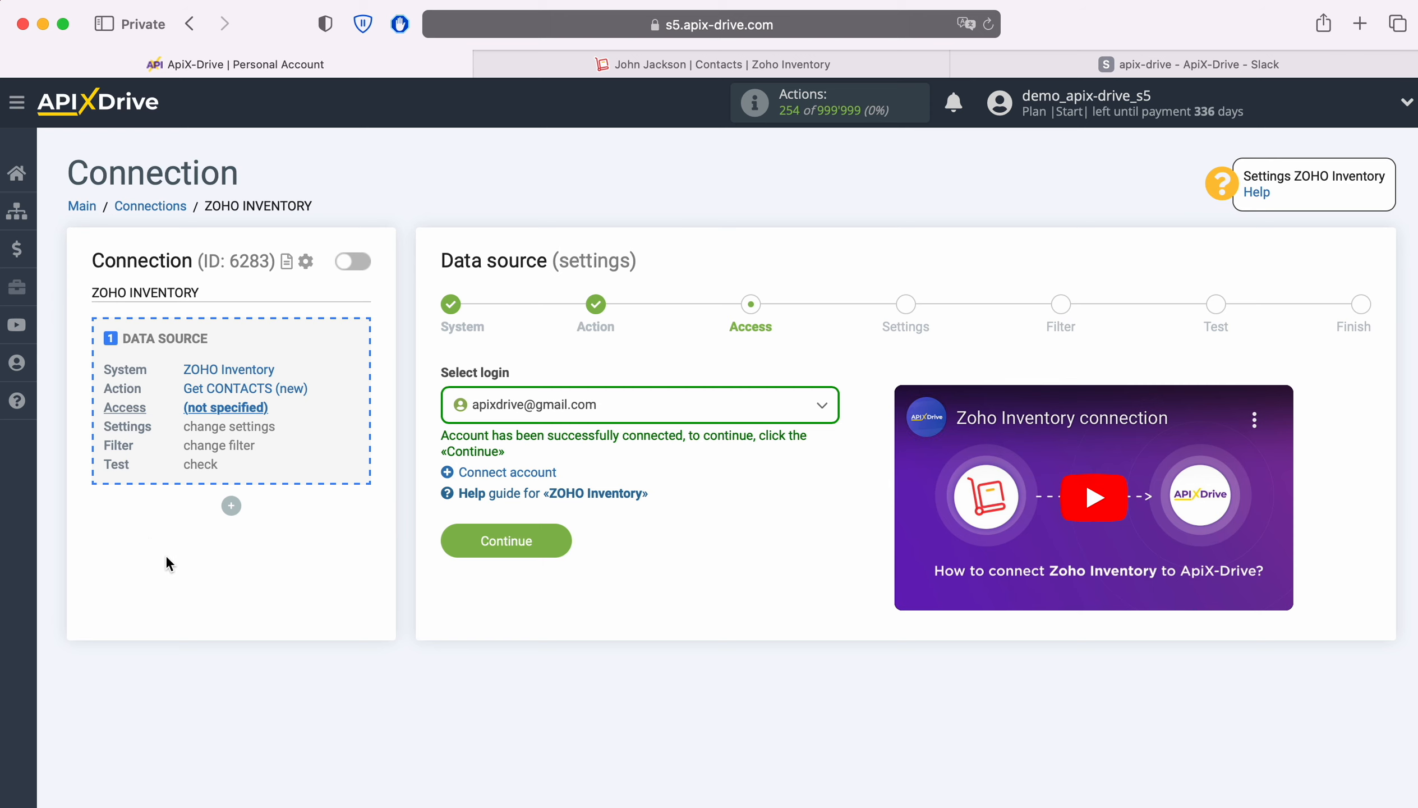
Step: Select the connected Zoho account as the source login and continue
left_click(680, 412)
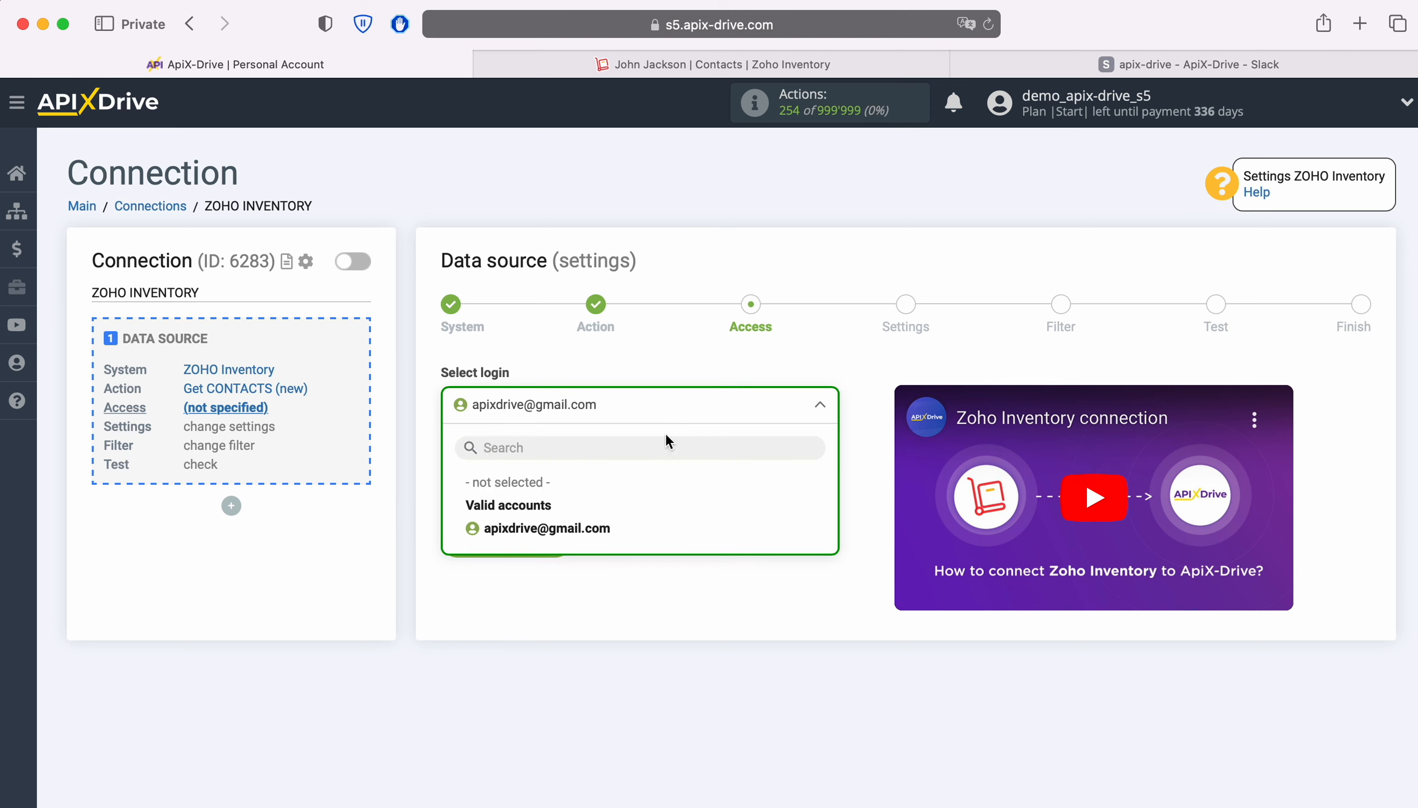
left_click(591, 529)
left_click(562, 541)
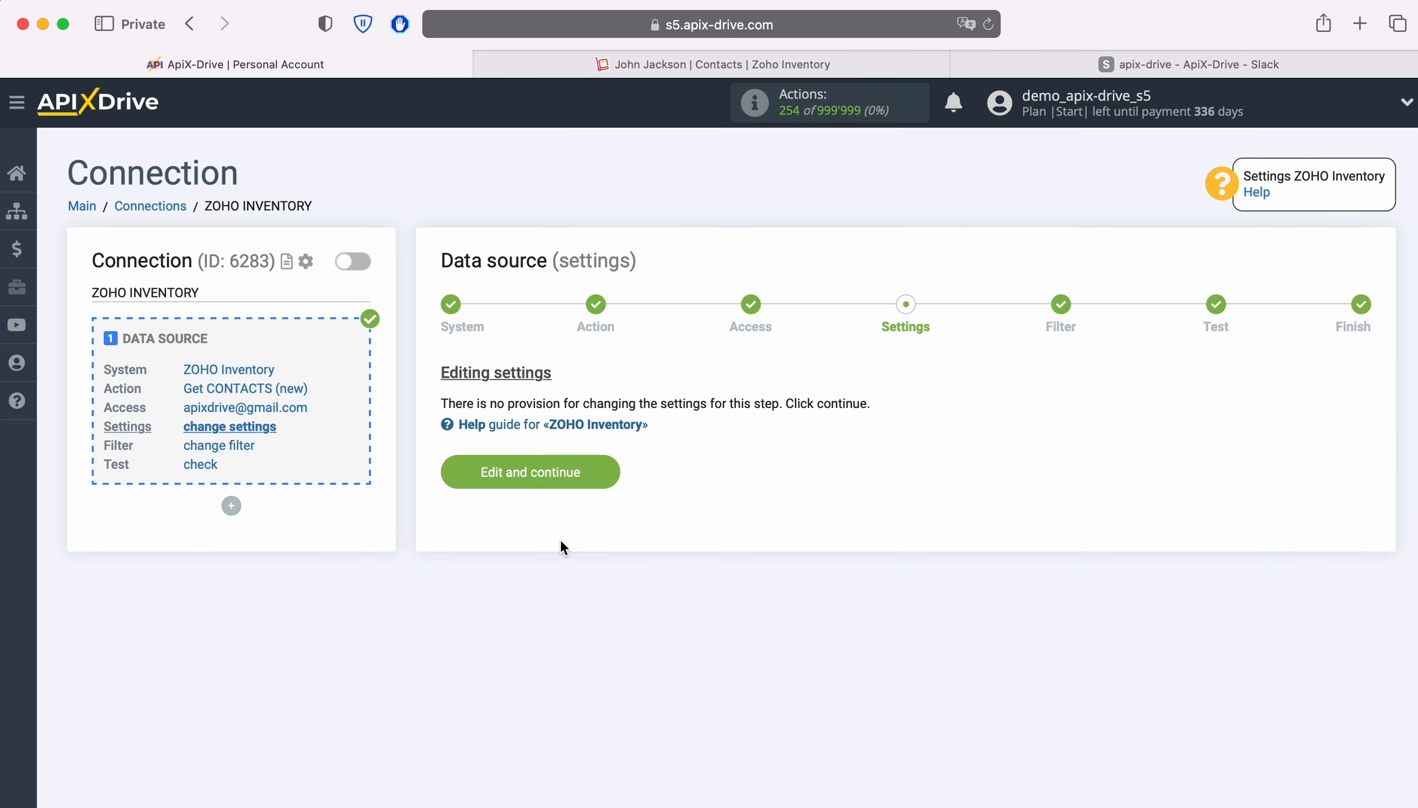
Step: Continue through the settings and filter stages, review the loaded test contact data, and finish the source setup
left_click(612, 469)
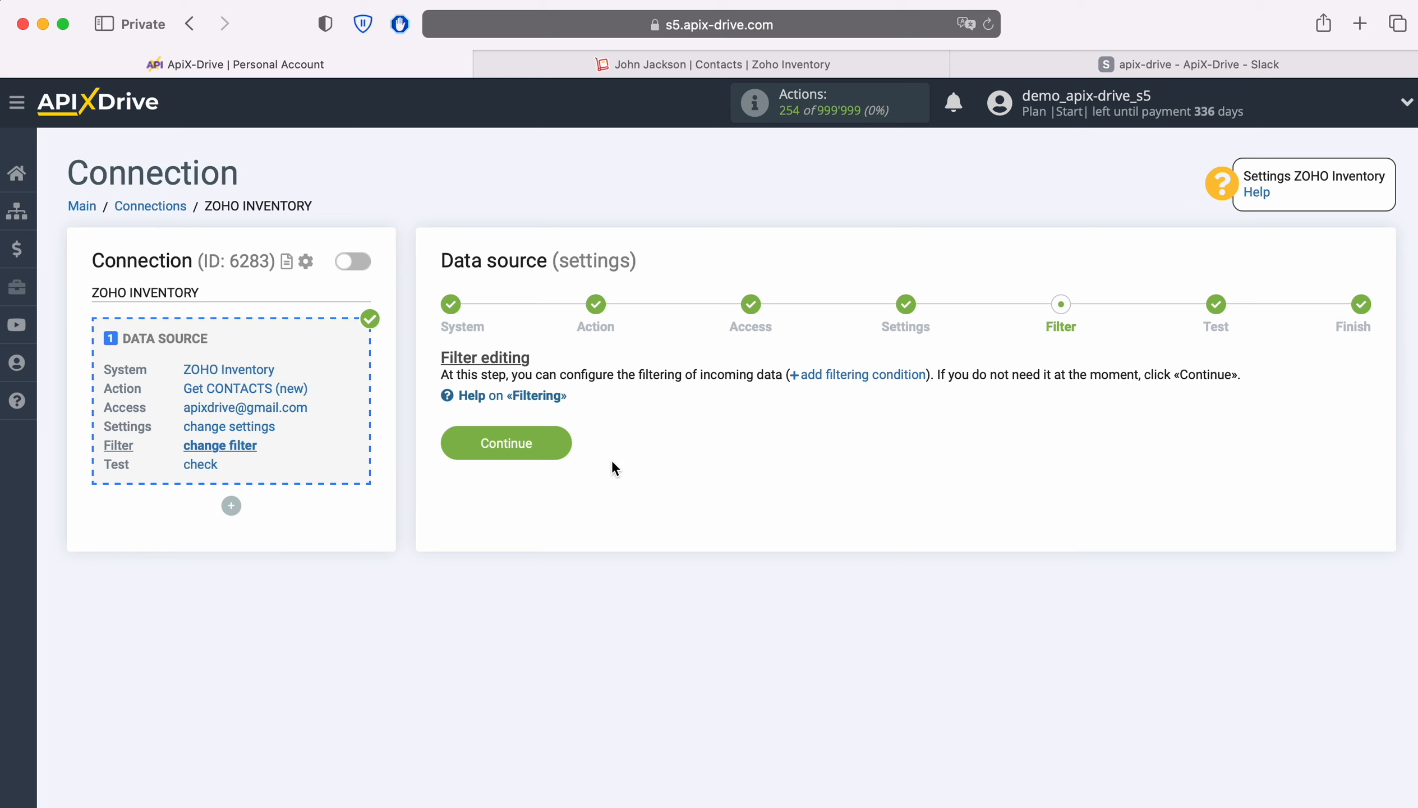
left_click(557, 447)
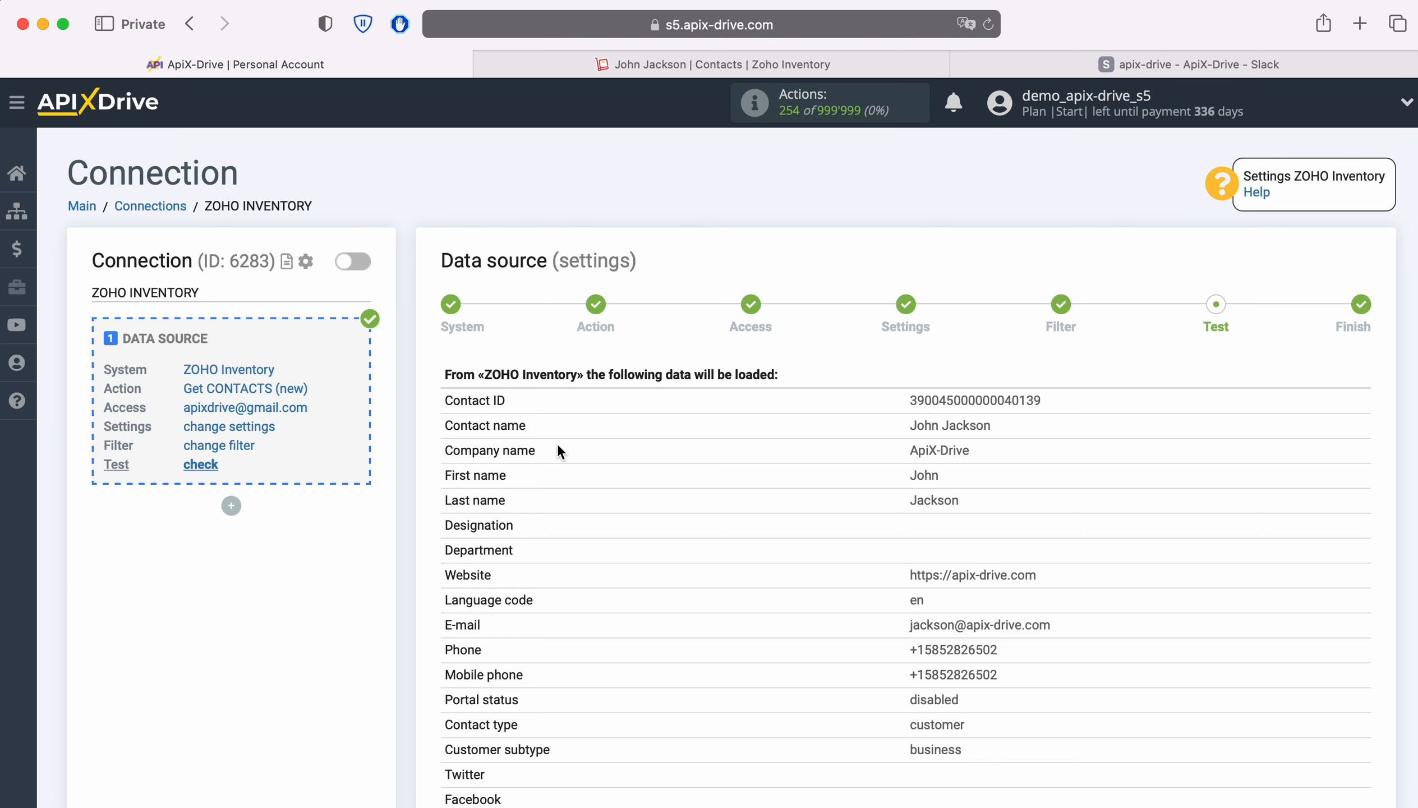
scroll(558, 445, "down", 10)
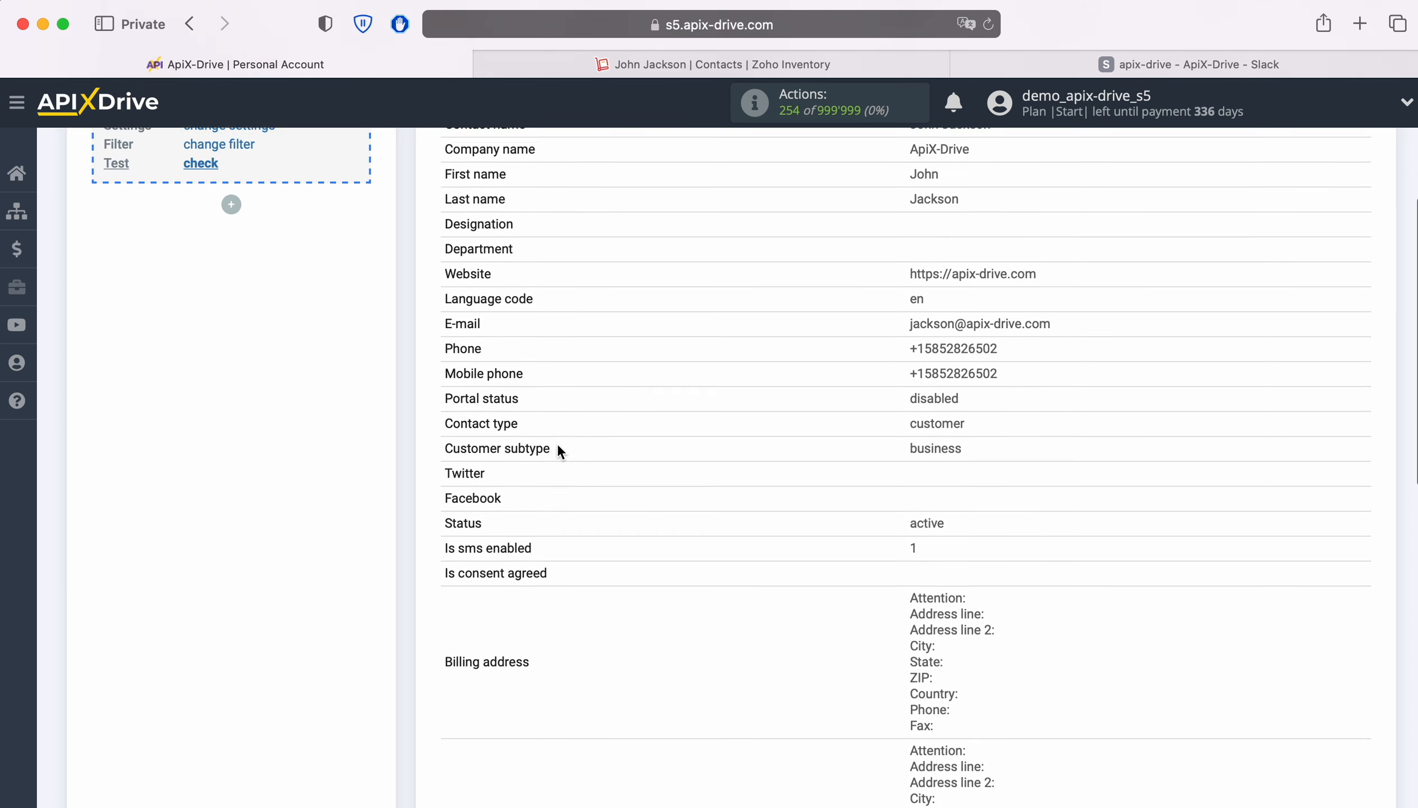
scroll(558, 447, "down", 5)
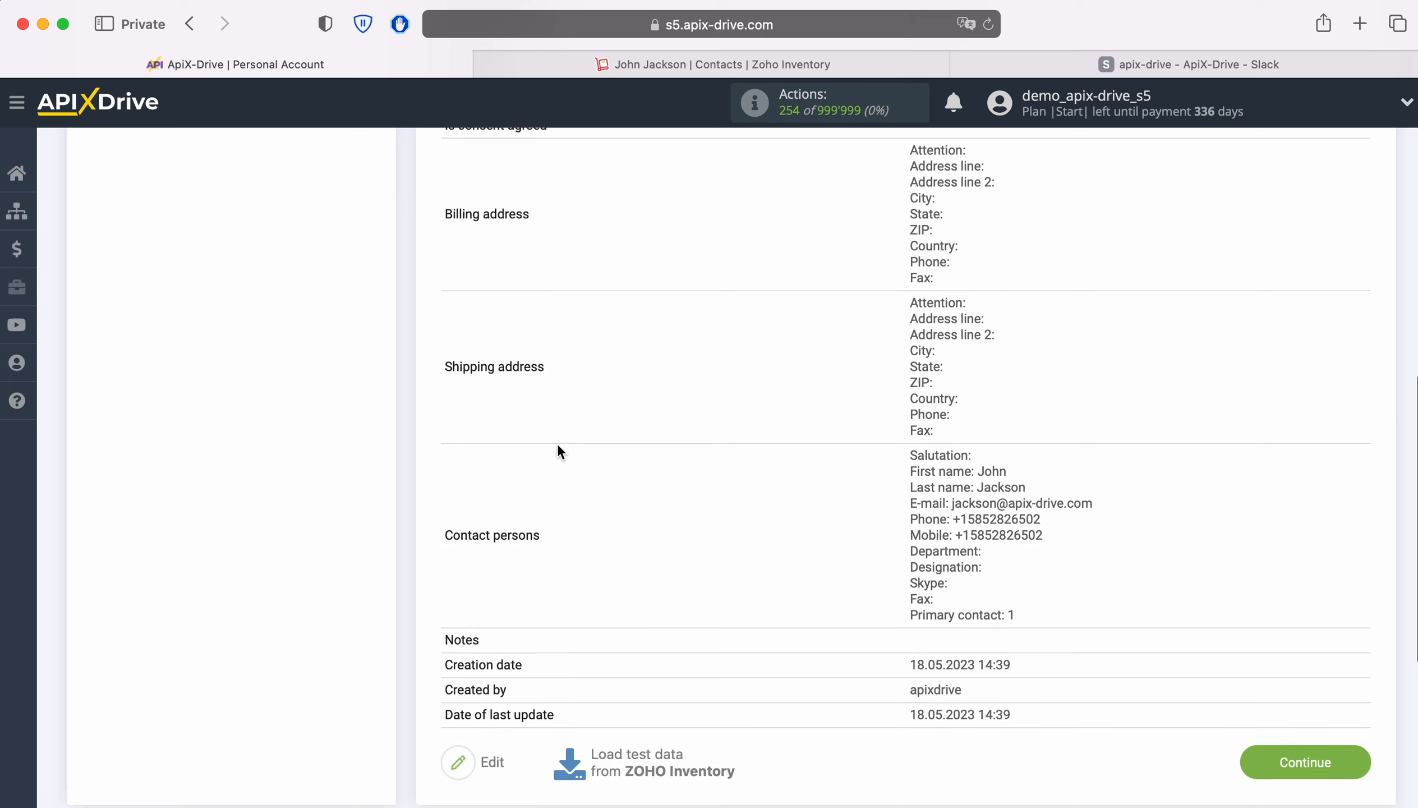
left_click(1299, 769)
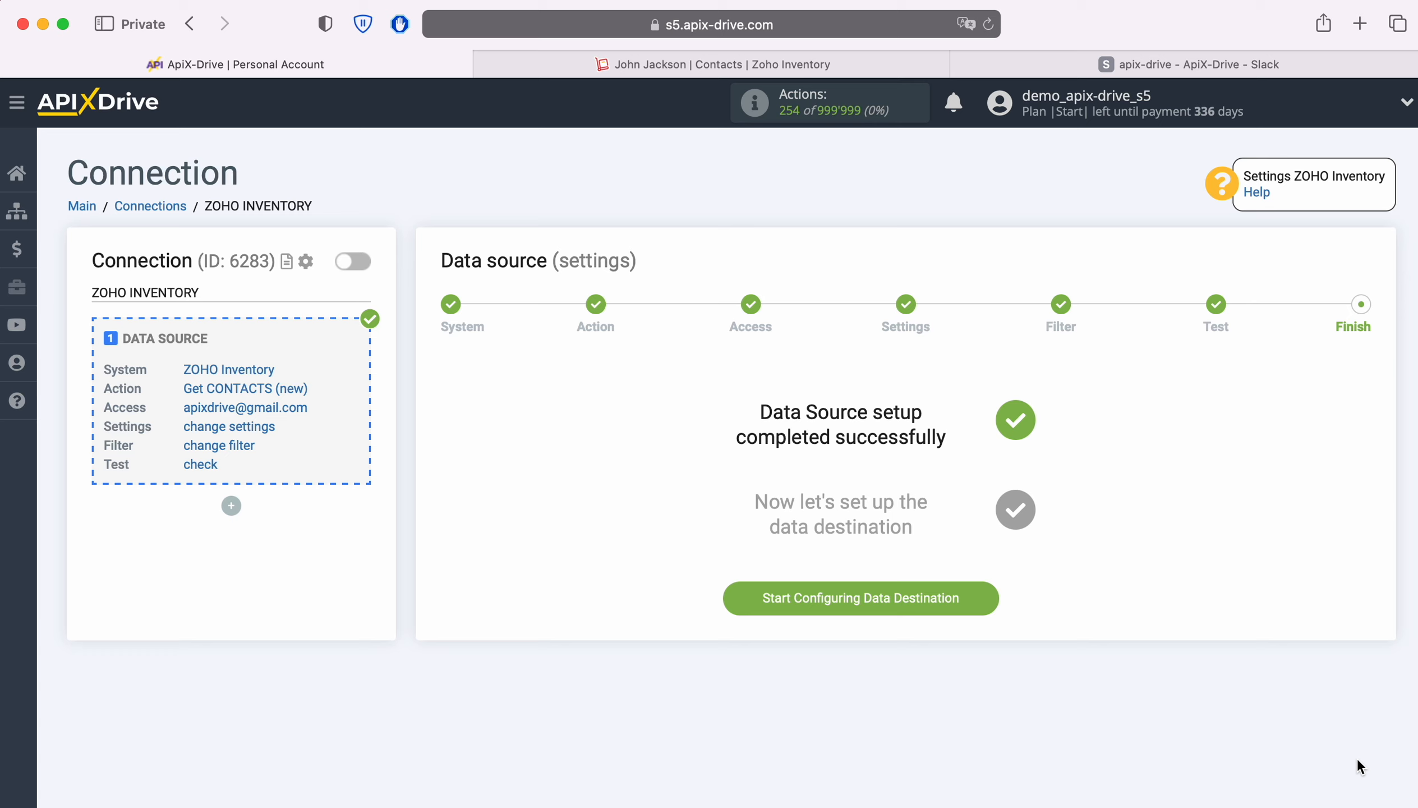
Step: Start configuring the data destination and choose Slack as its system
left_click(984, 600)
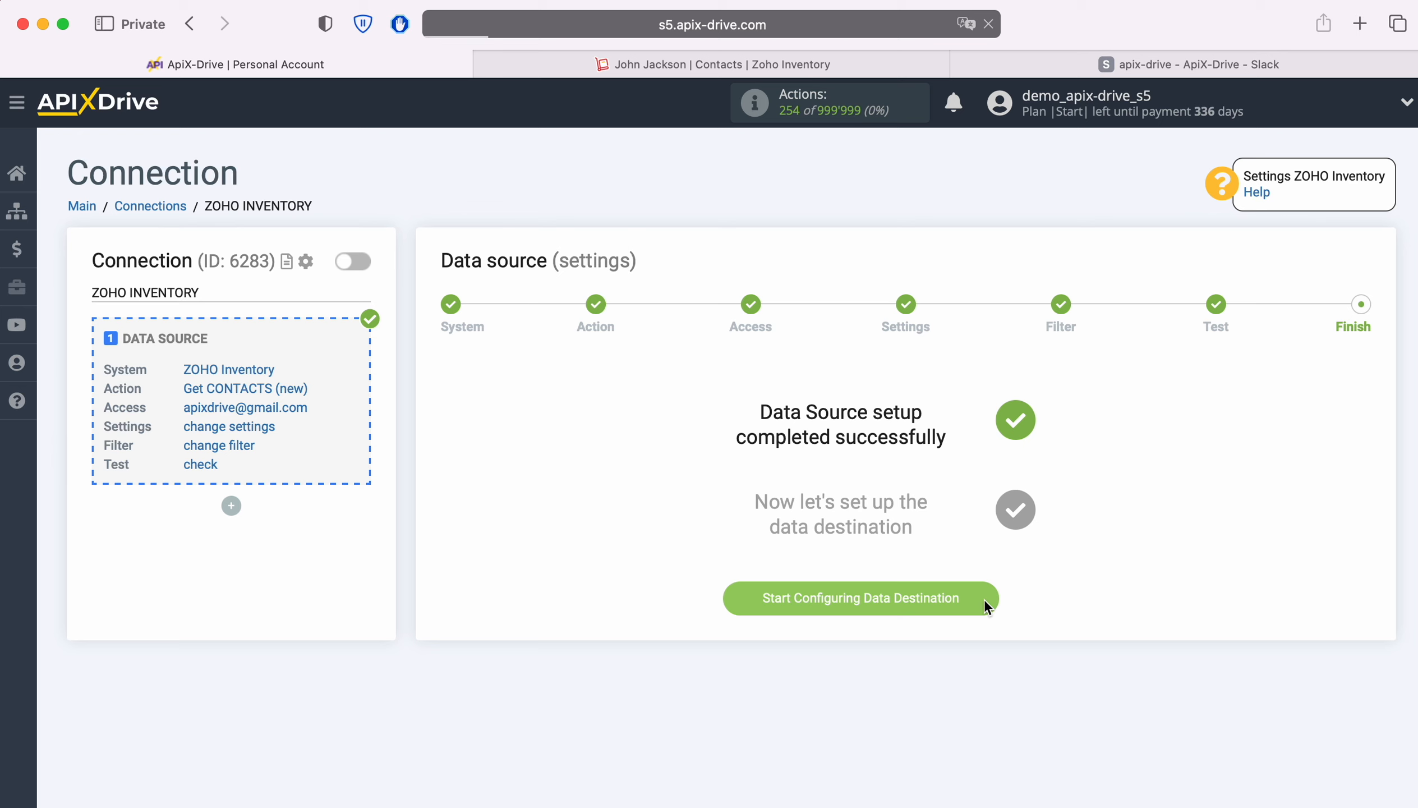
left_click(645, 414)
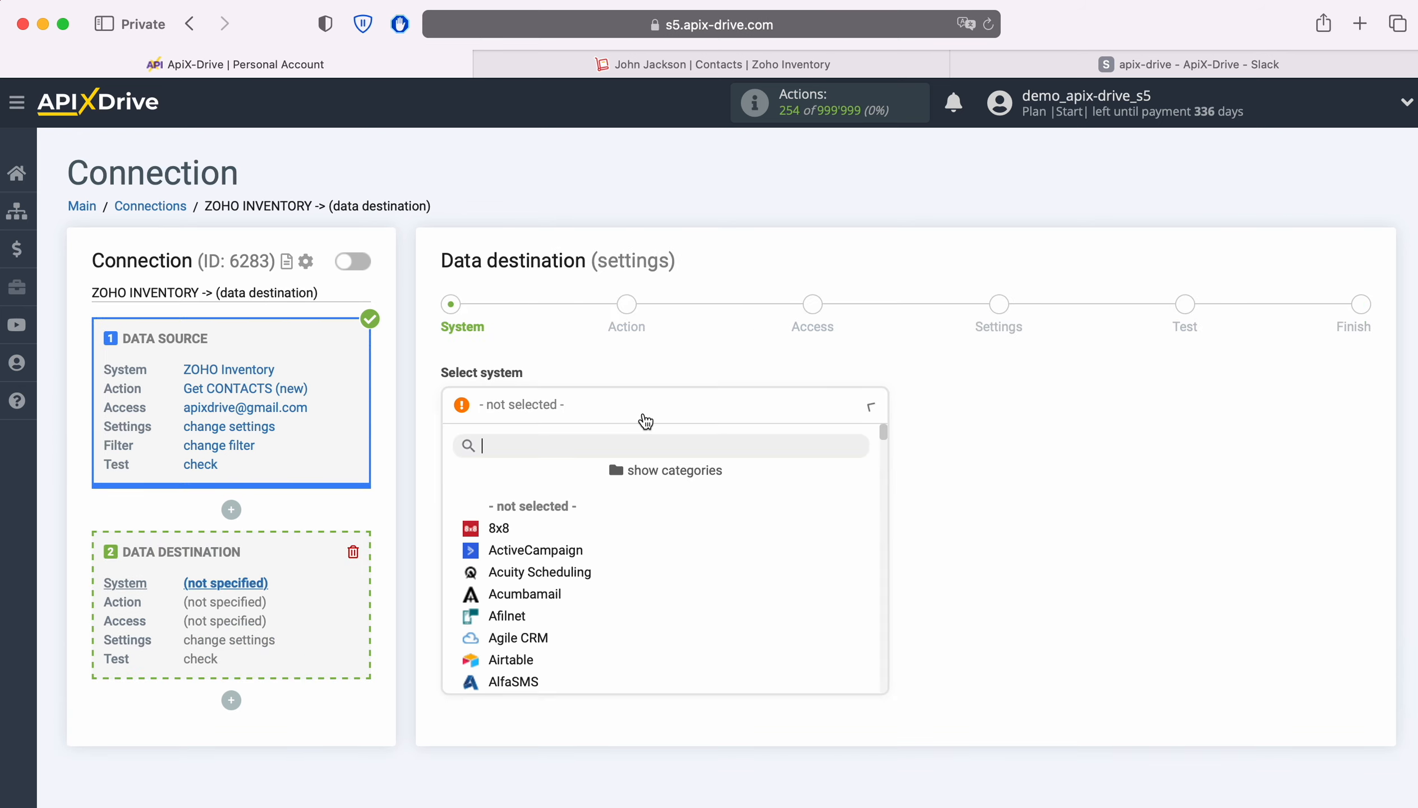
scroll(750, 531, "down", 3)
scroll(786, 530, "down", 20)
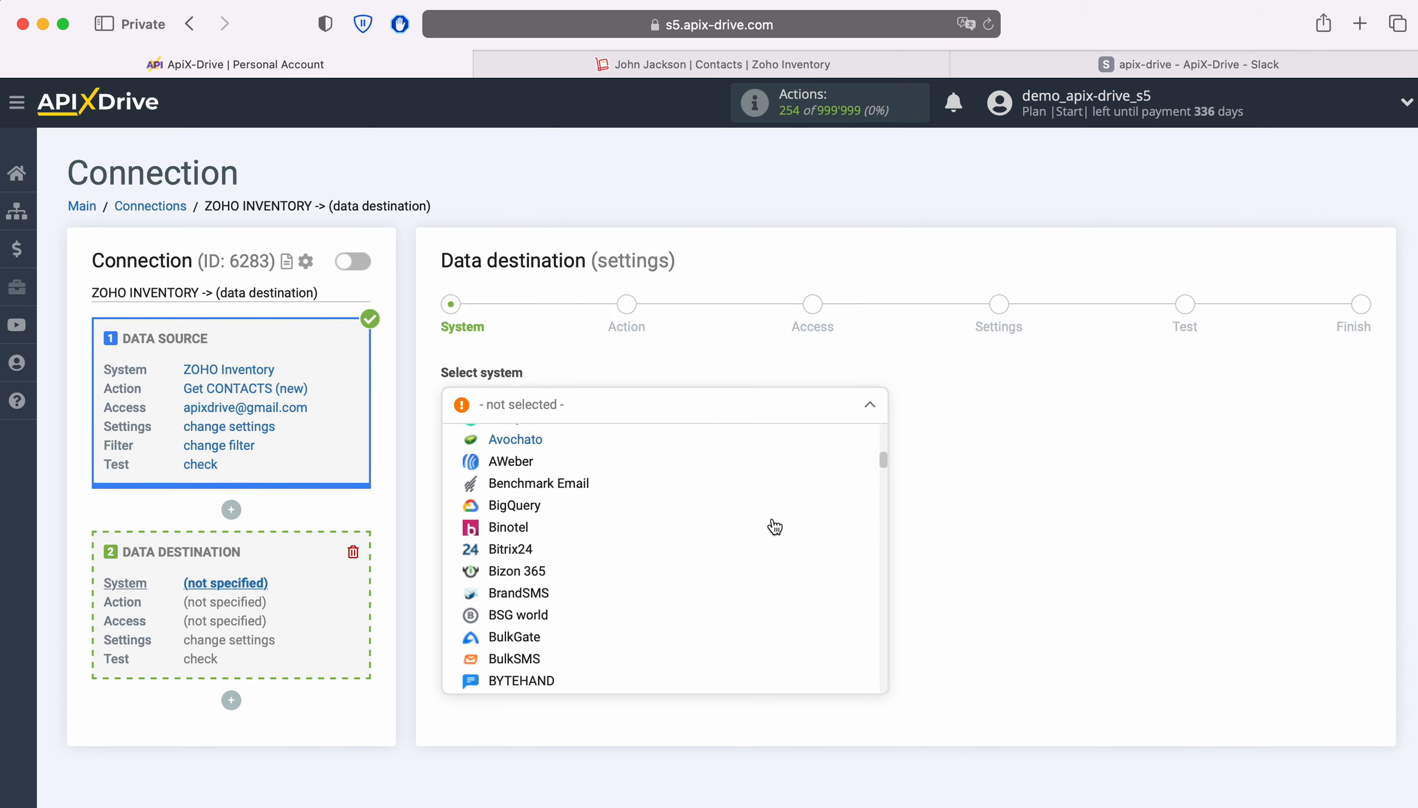
scroll(772, 526, "down", 20)
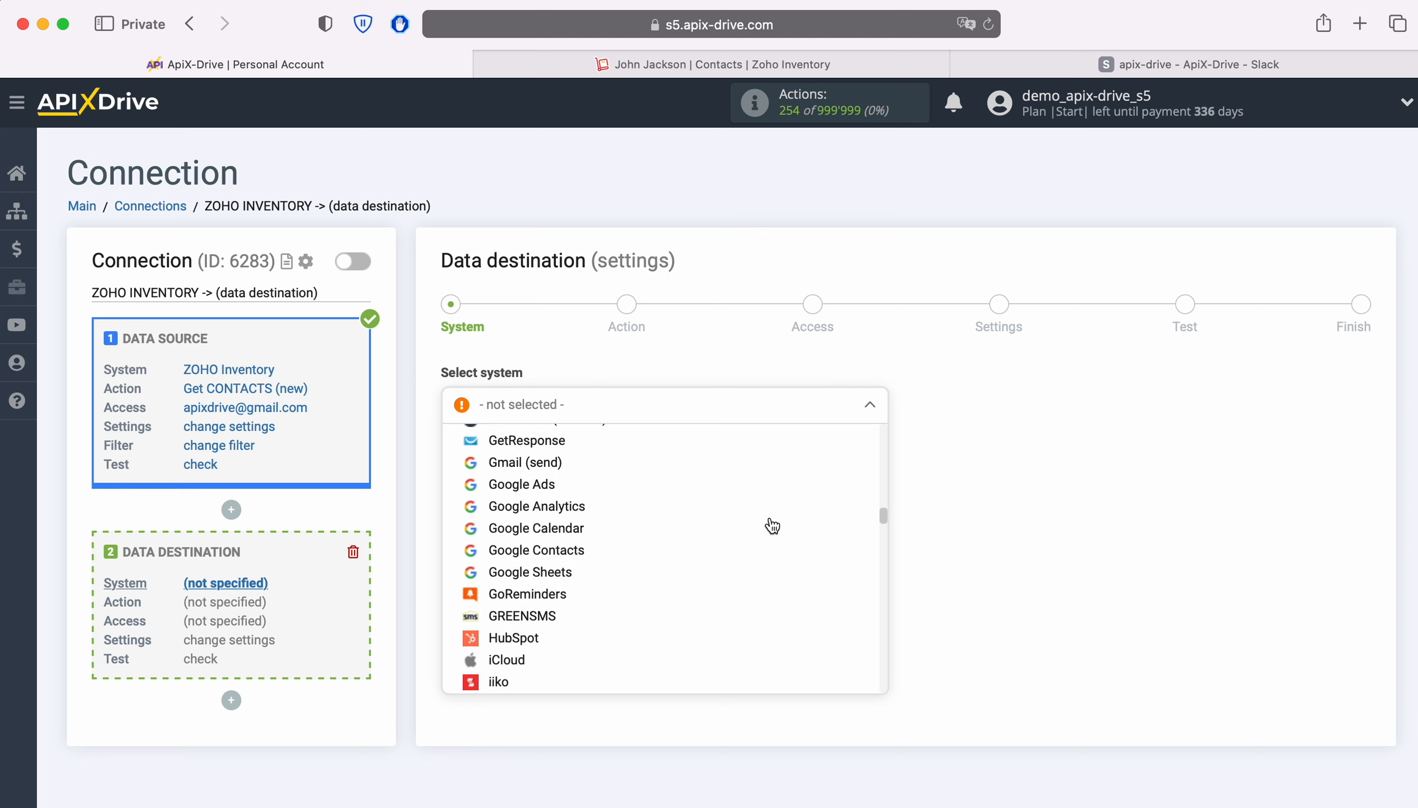
scroll(771, 527, "down", 20)
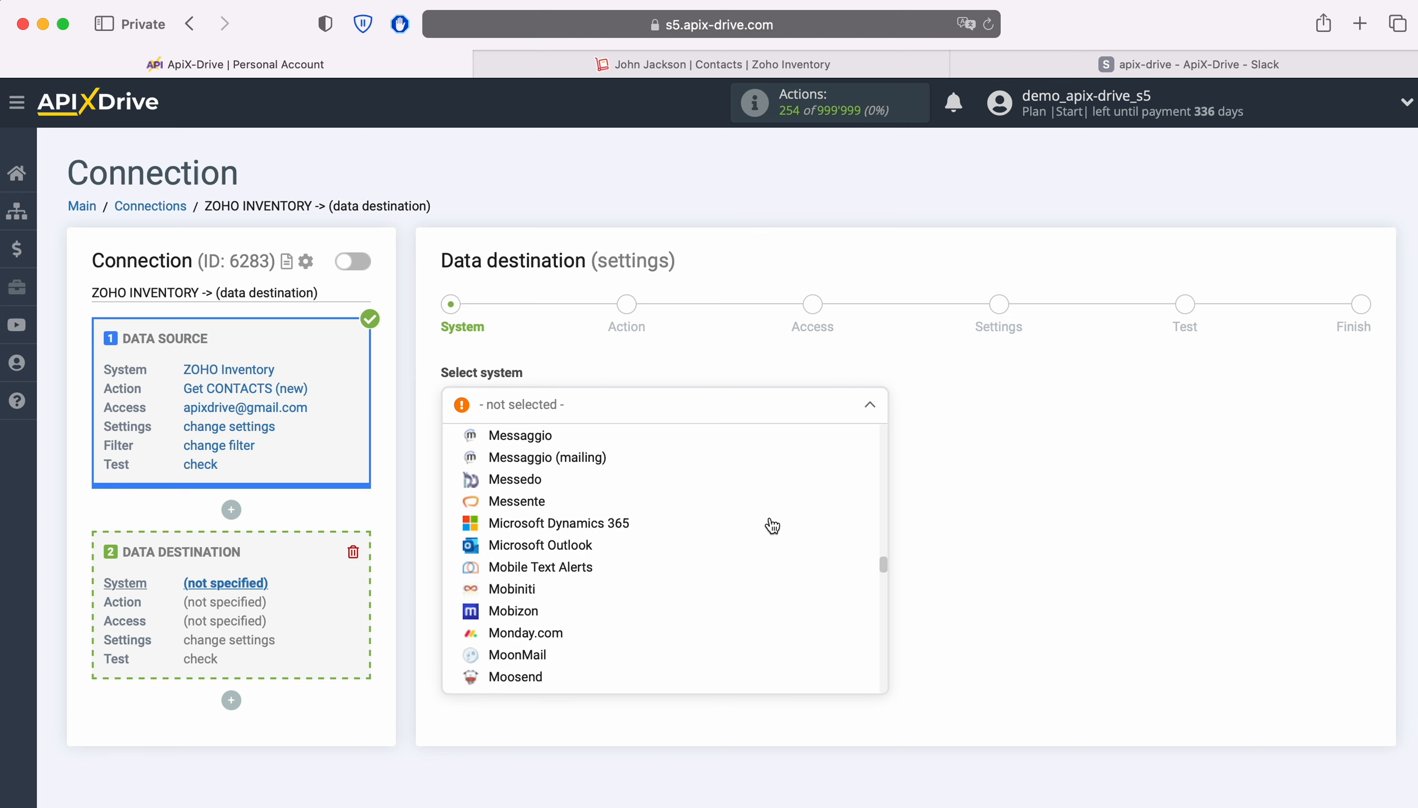
scroll(771, 527, "down", 20)
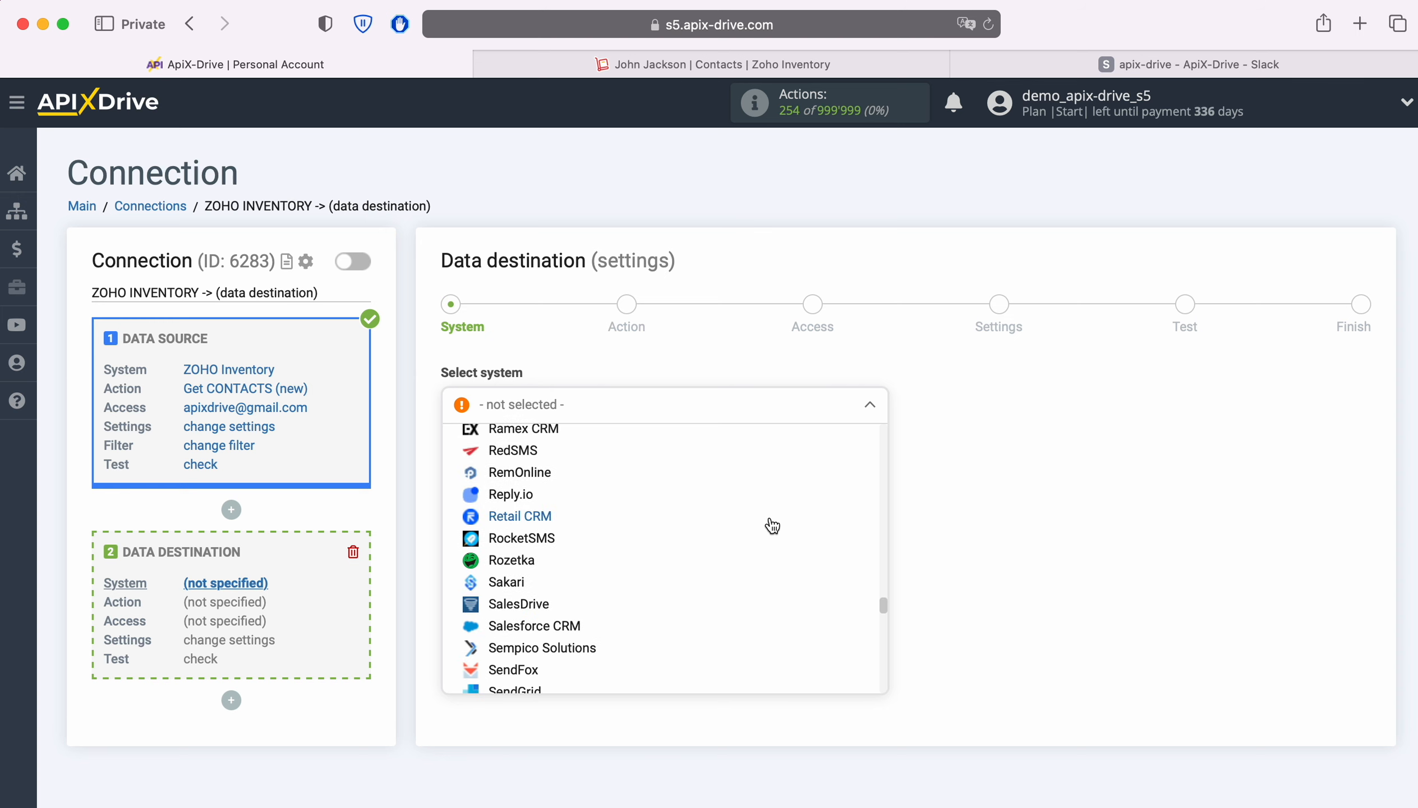
scroll(772, 526, "down", 3)
left_click(512, 511)
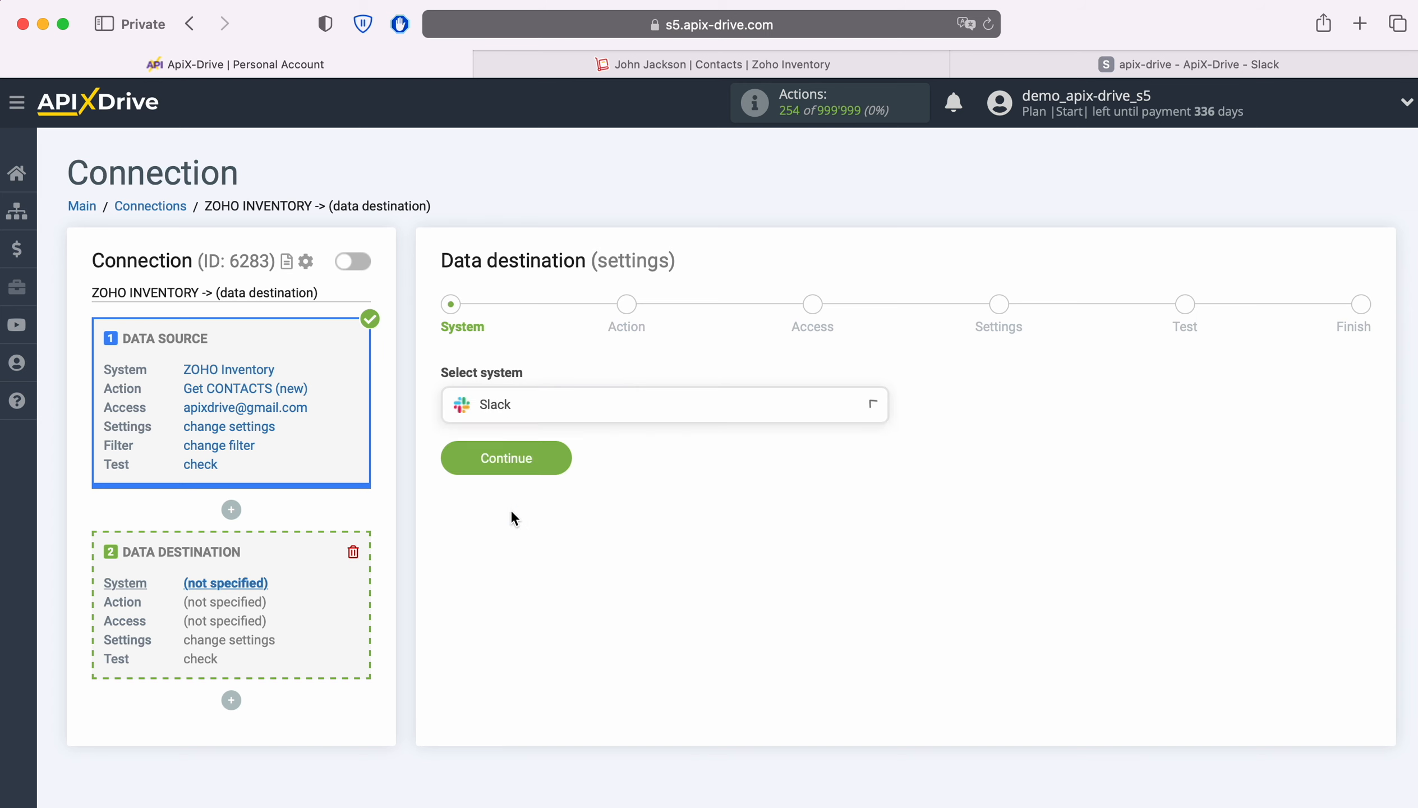
left_click(552, 458)
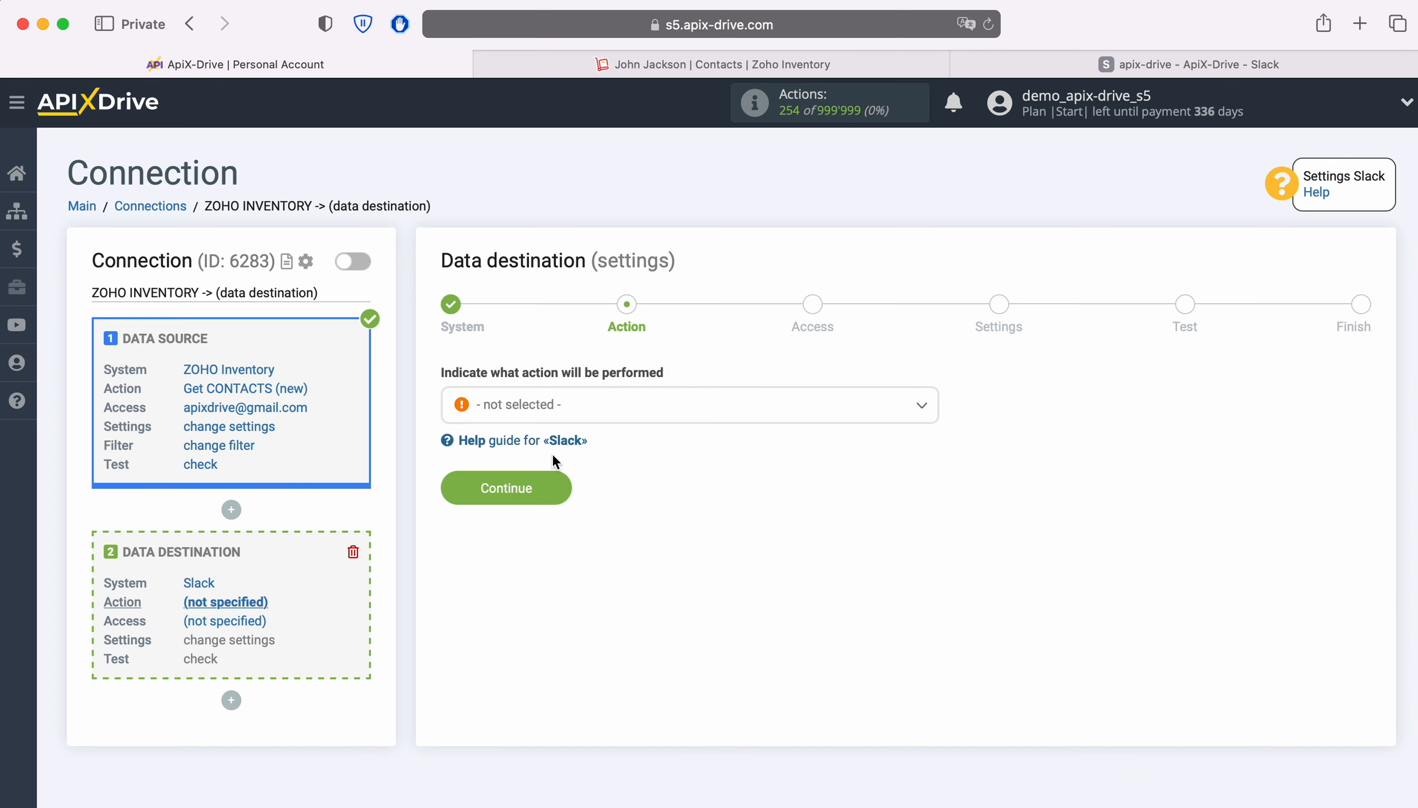
Step: Set the destination action to Send MESSAGE (channel) and continue
left_click(666, 404)
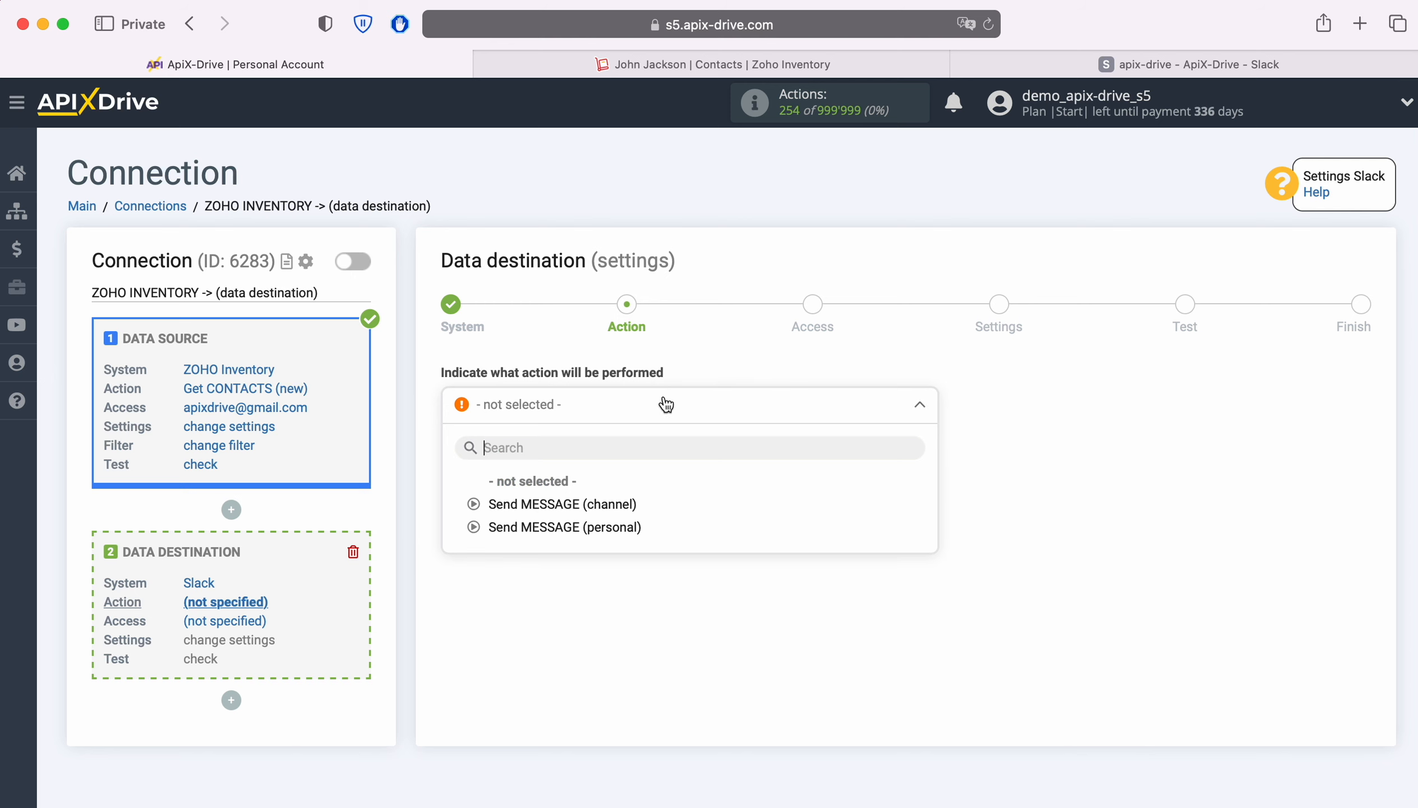
left_click(617, 503)
left_click(559, 489)
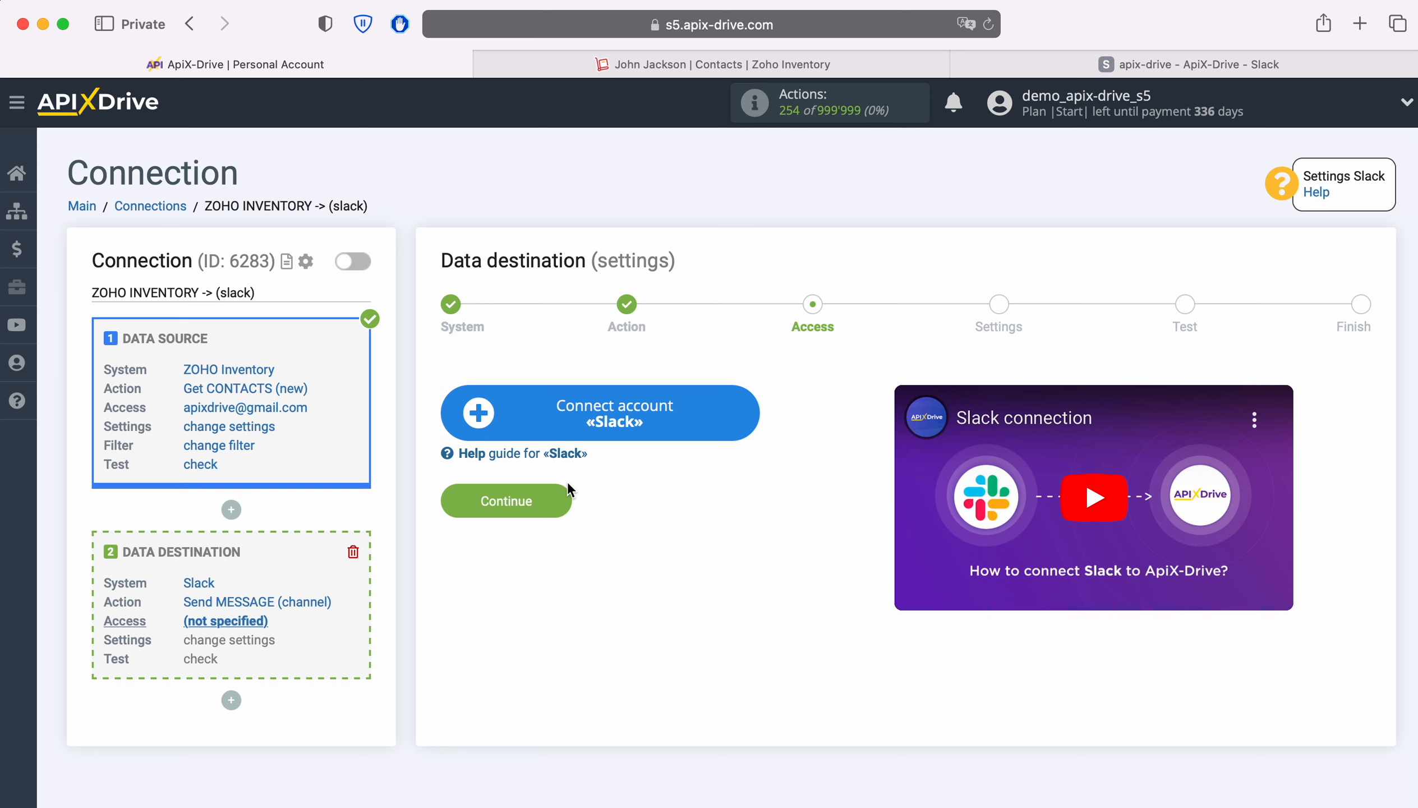
Step: Start connecting a Slack account and copy the workspace URL from the Slack workspace's details
left_click(738, 410)
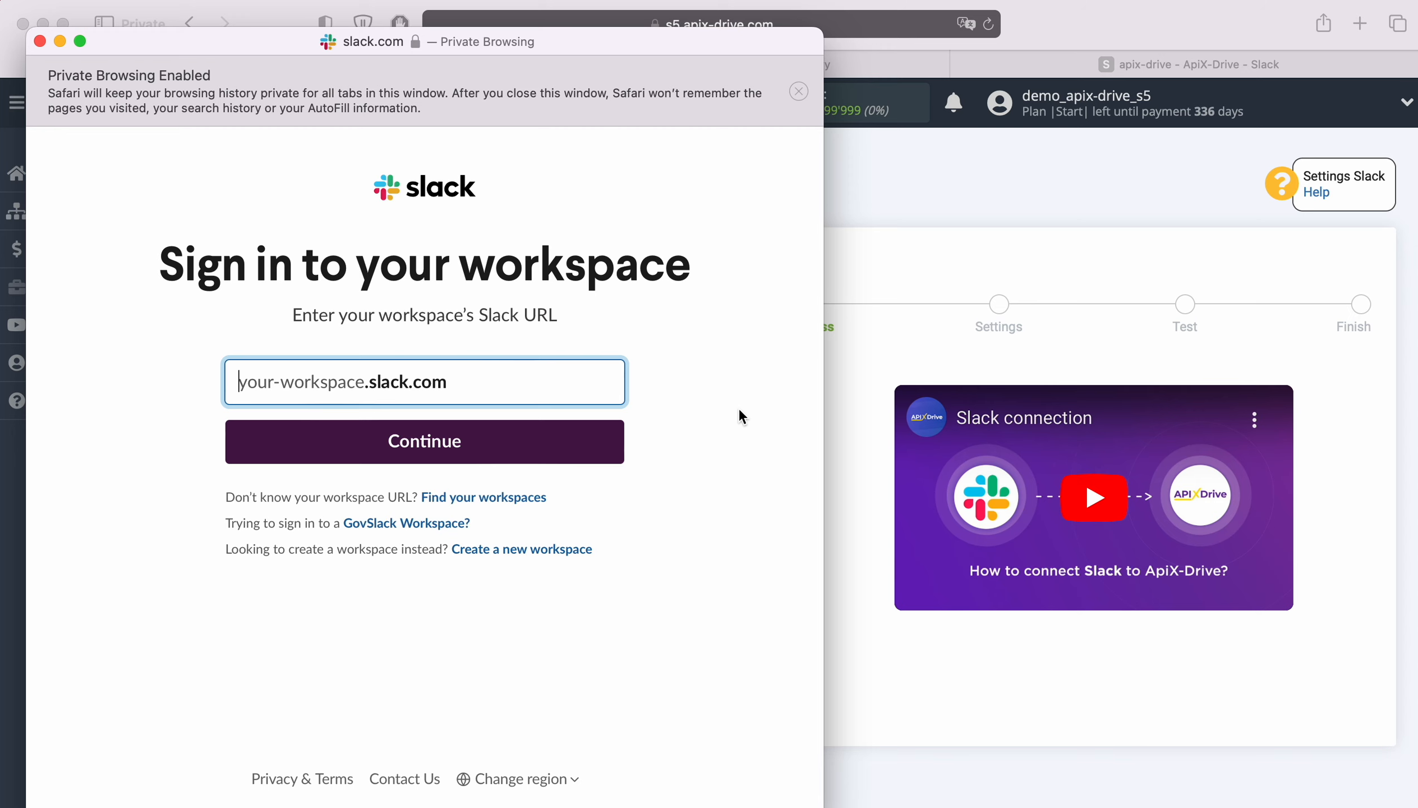
left_click(1109, 70)
left_click(1109, 69)
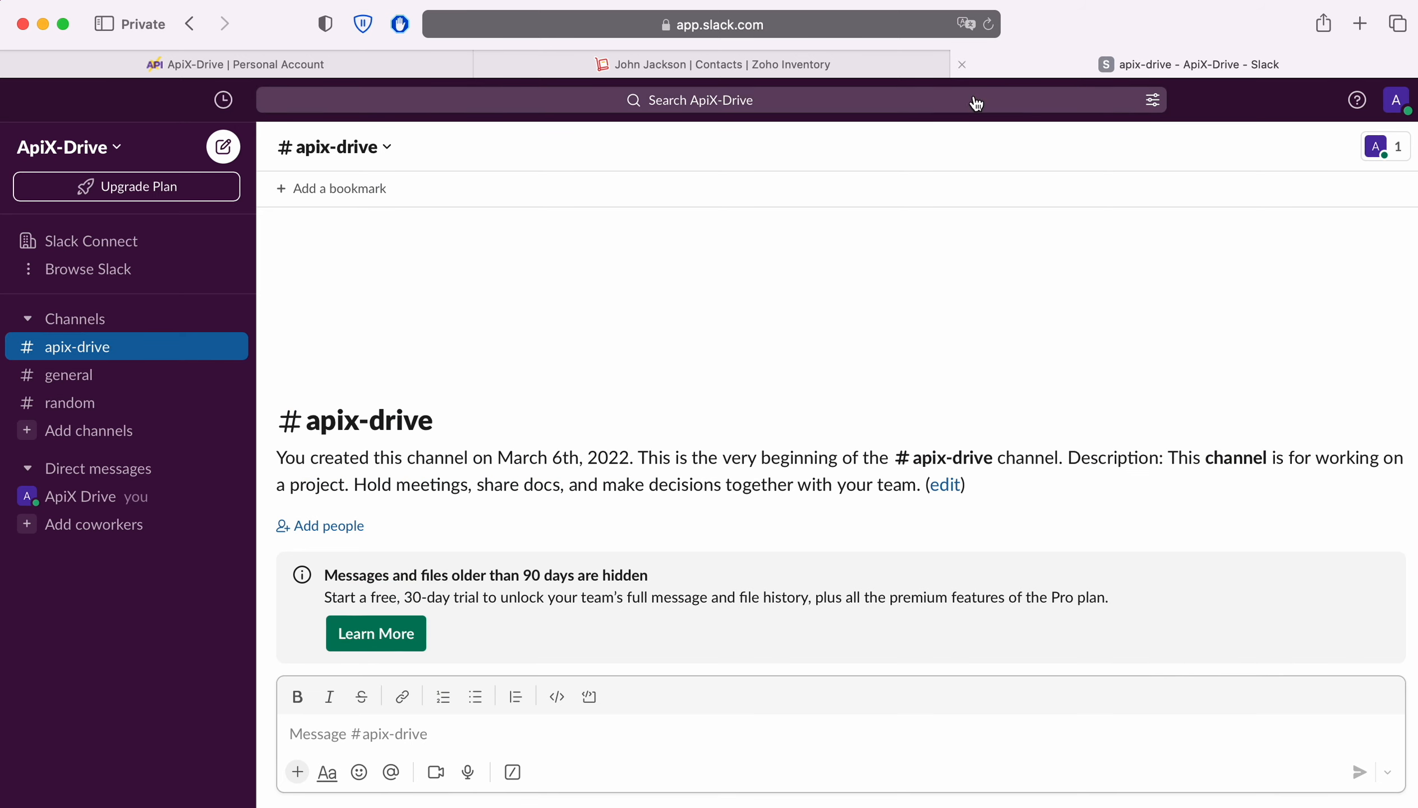
left_click(117, 153)
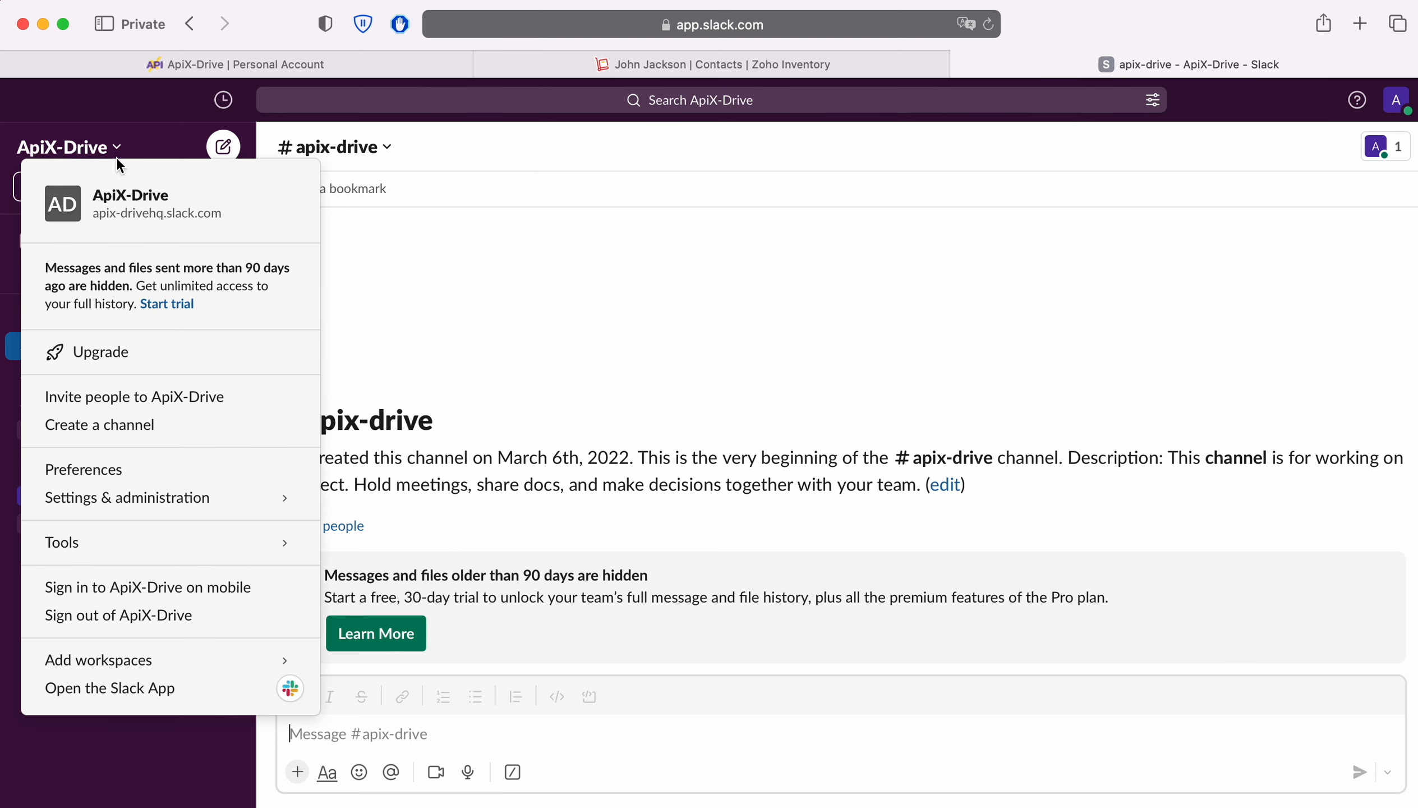
left_click(120, 211)
left_click_drag(544, 499, 622, 499)
right_click(597, 498)
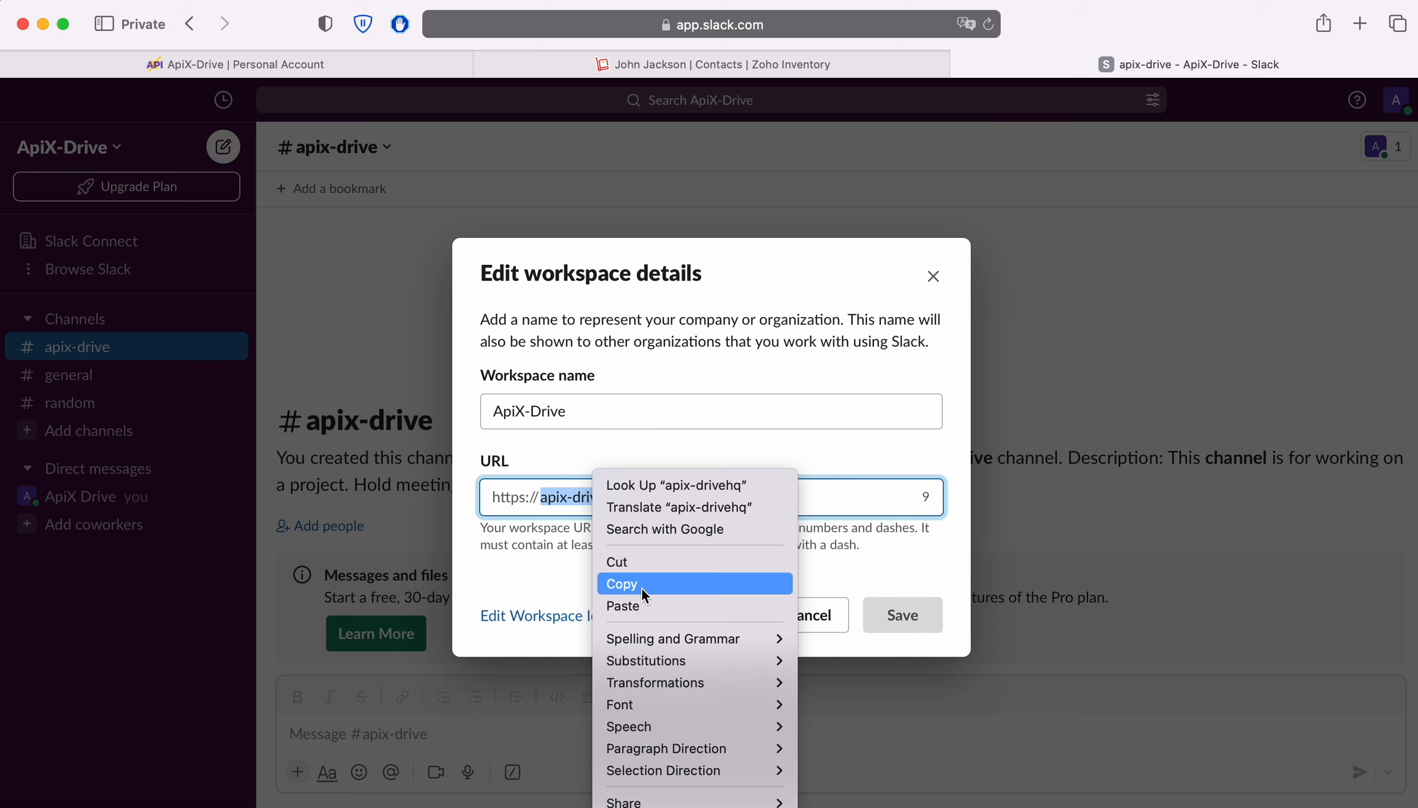
left_click(641, 587)
Step: Paste the workspace URL apix-drivehq into the Slack sign-in window and continue
left_click(294, 56)
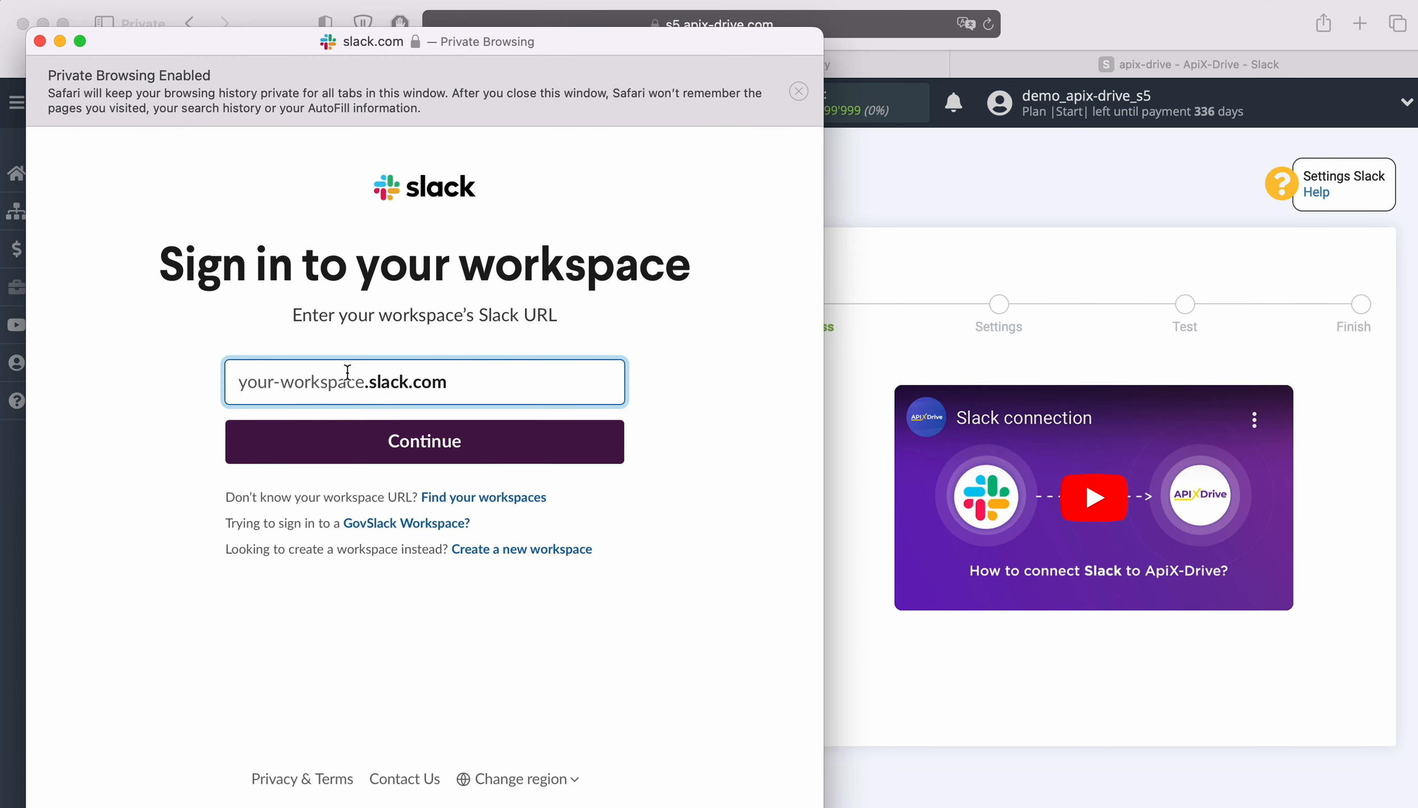
right_click(290, 381)
left_click(312, 438)
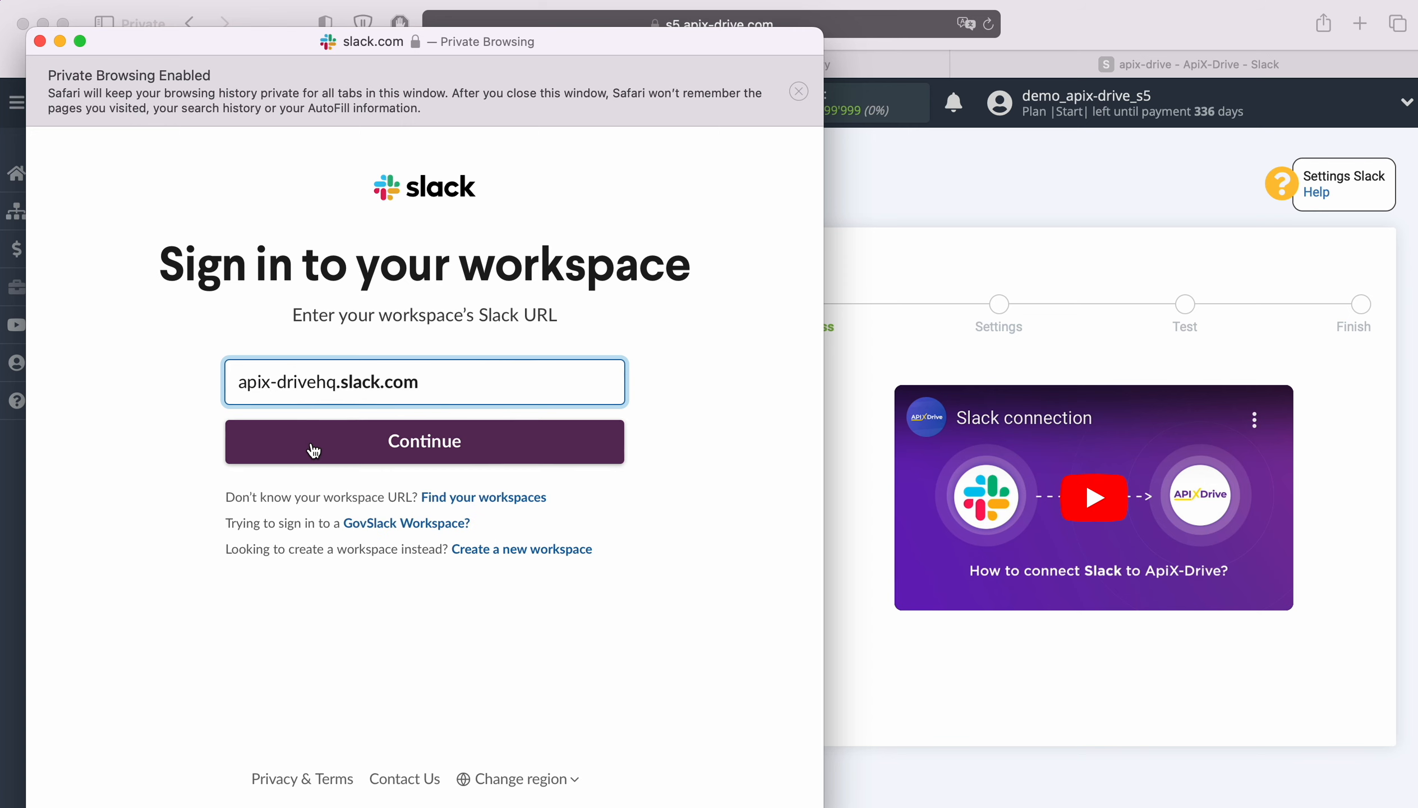
left_click(489, 453)
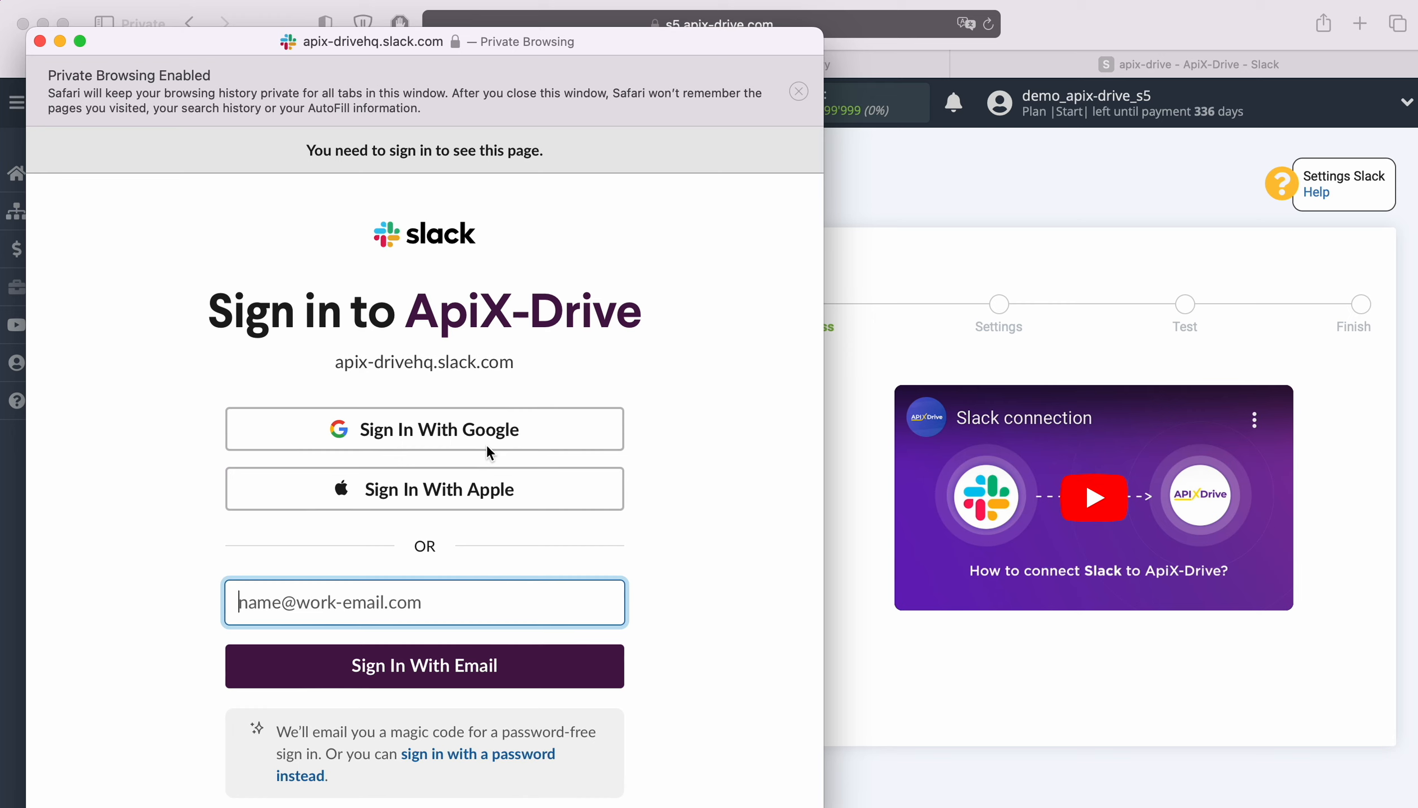
Step: Sign in with Google using the saved account and allow ApiX-Drive access to the Slack workspace
left_click(544, 435)
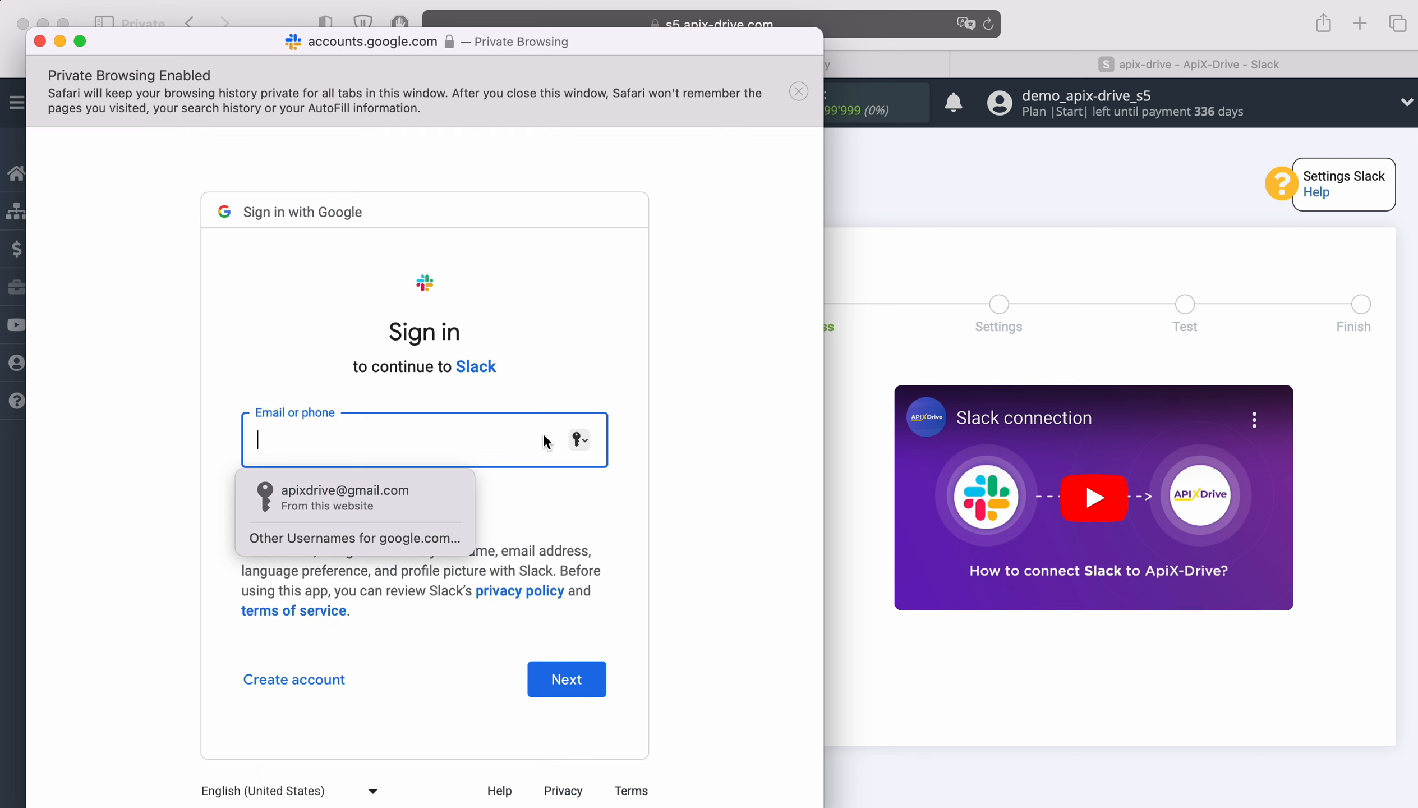
left_click(416, 492)
left_click(579, 677)
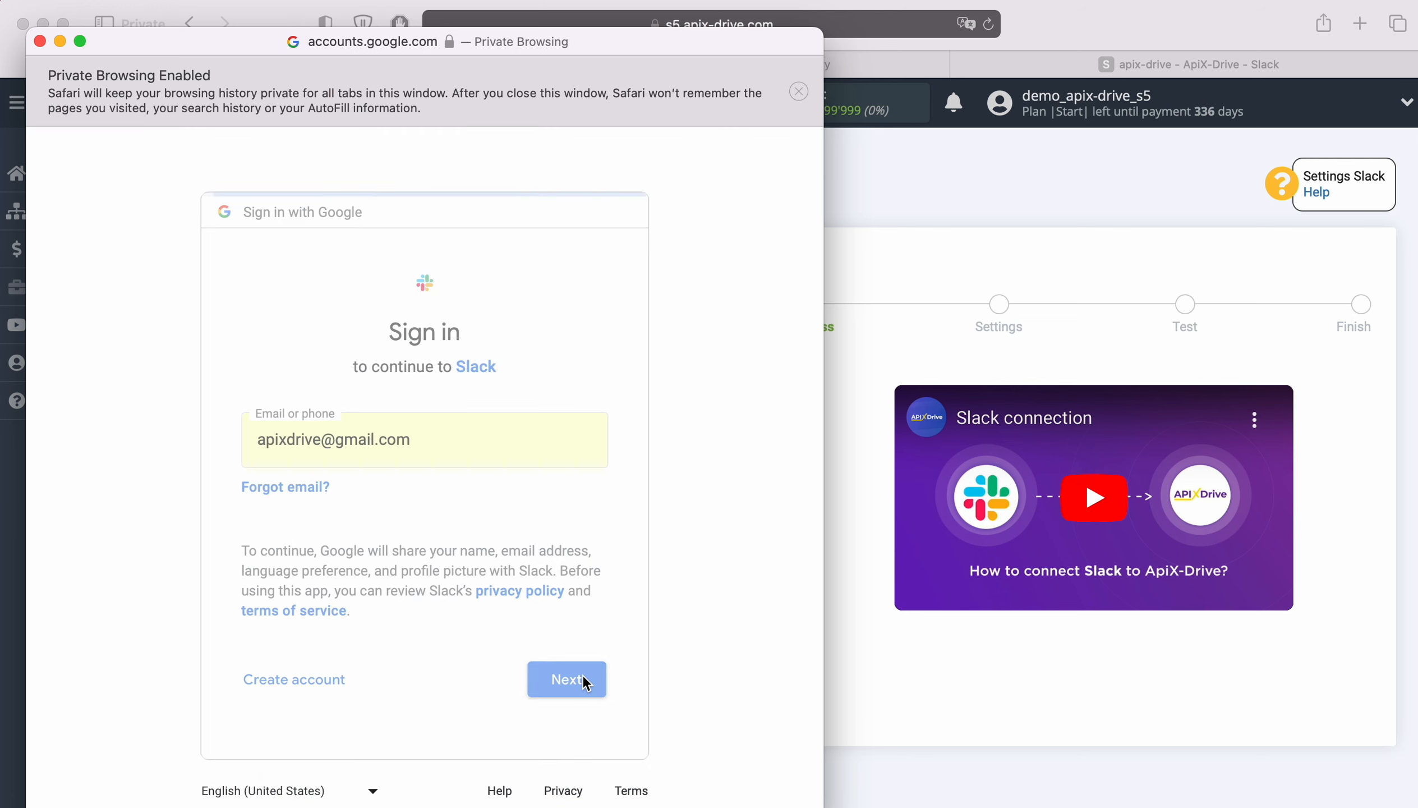
left_click(370, 521)
left_click(568, 700)
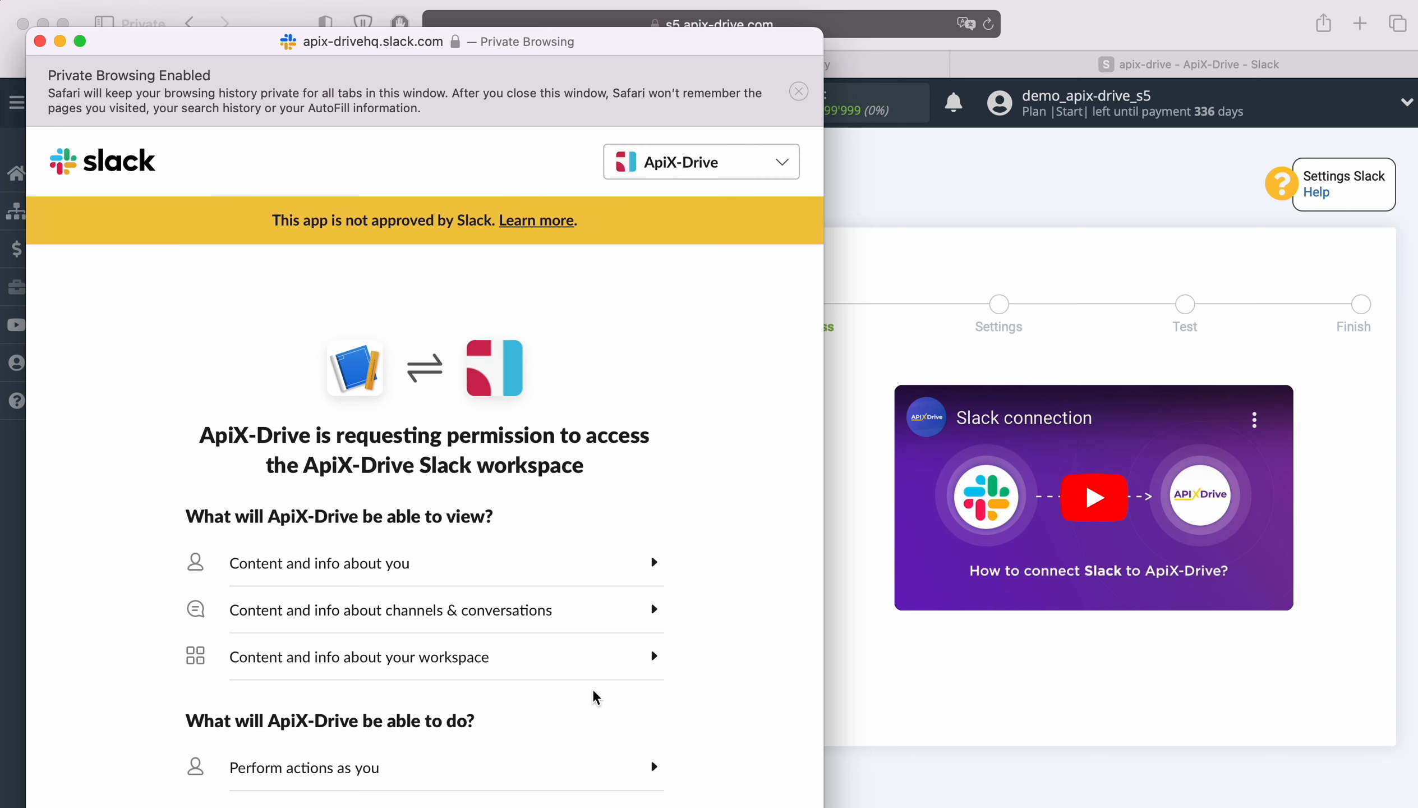
scroll(592, 692, "down", 3)
left_click(476, 694)
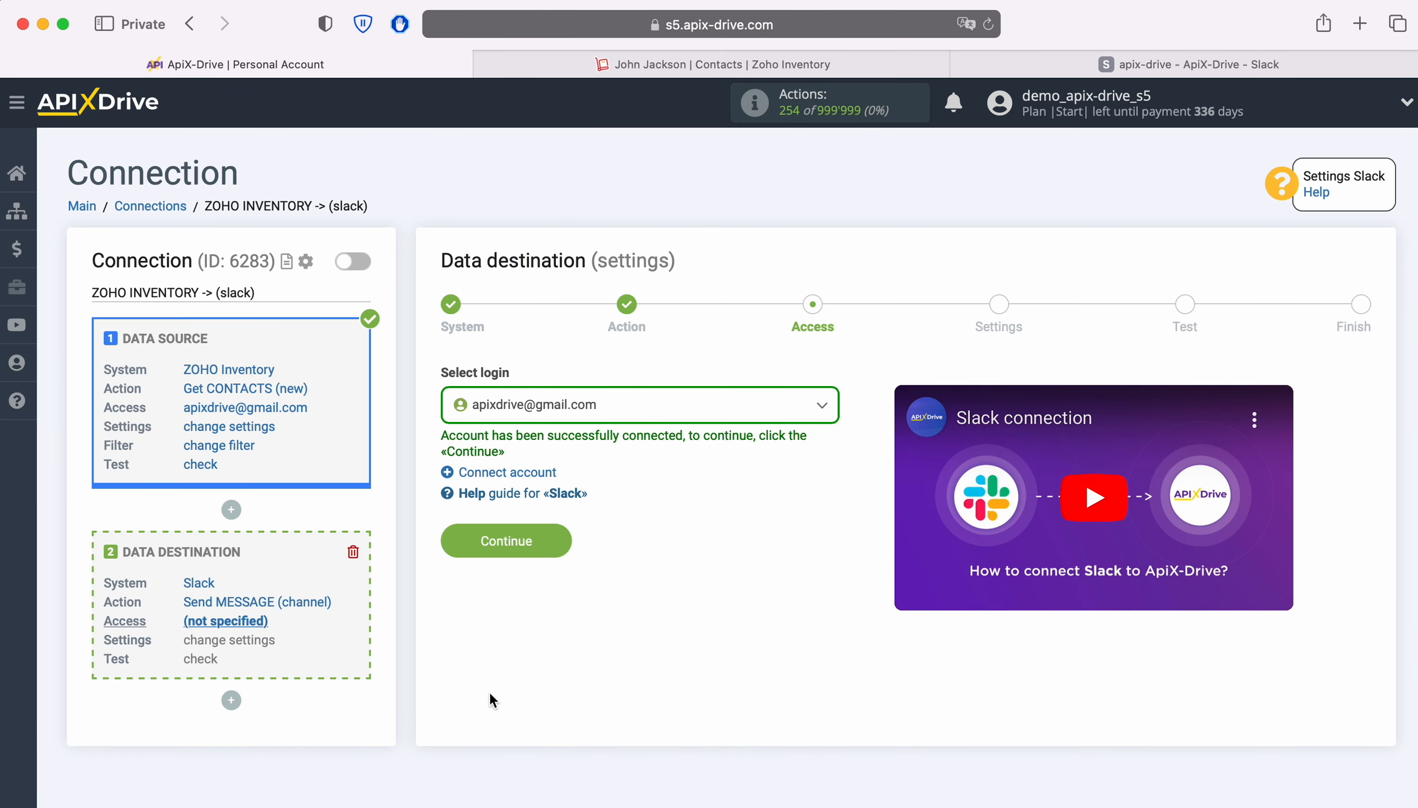
Step: Select the connected Slack account as the destination login and continue
left_click(626, 418)
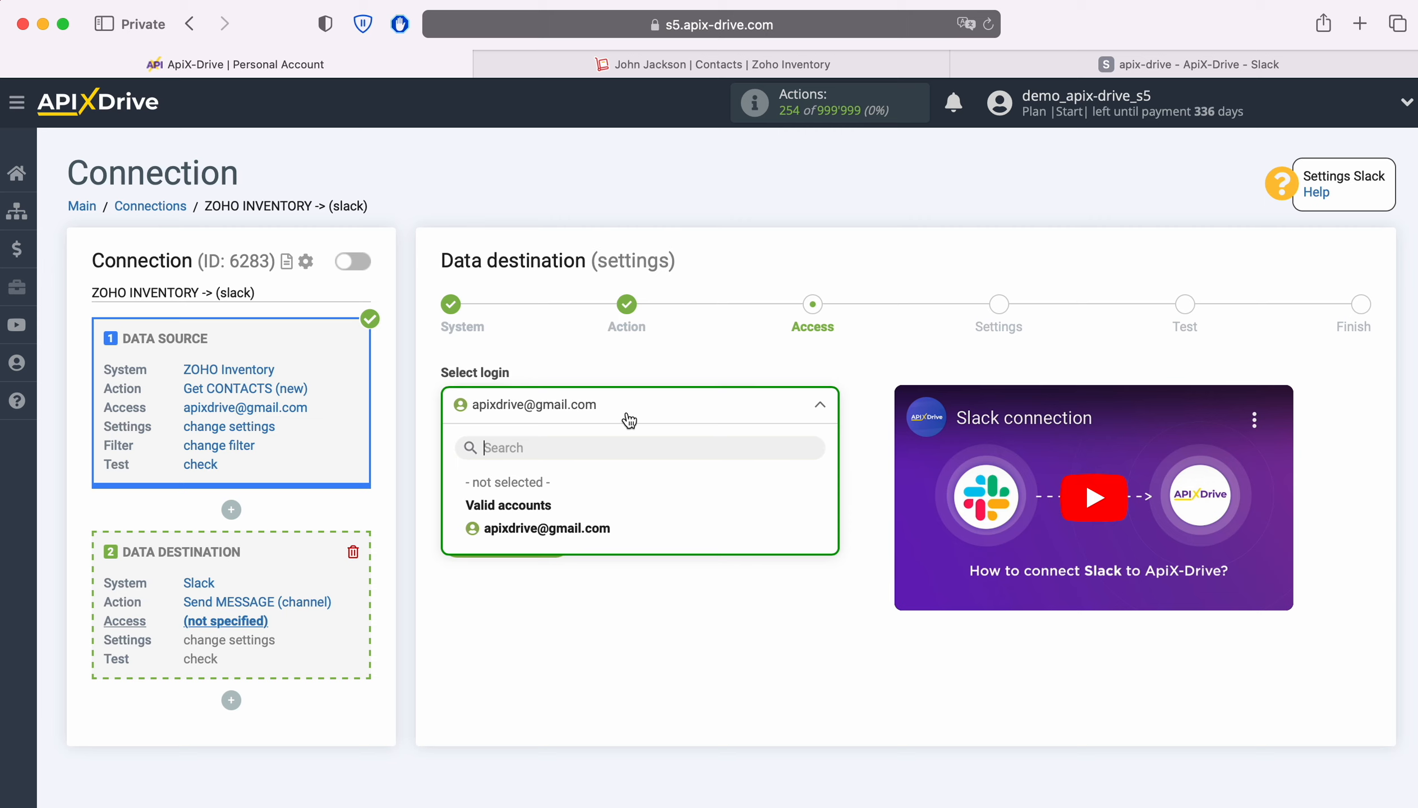
left_click(593, 523)
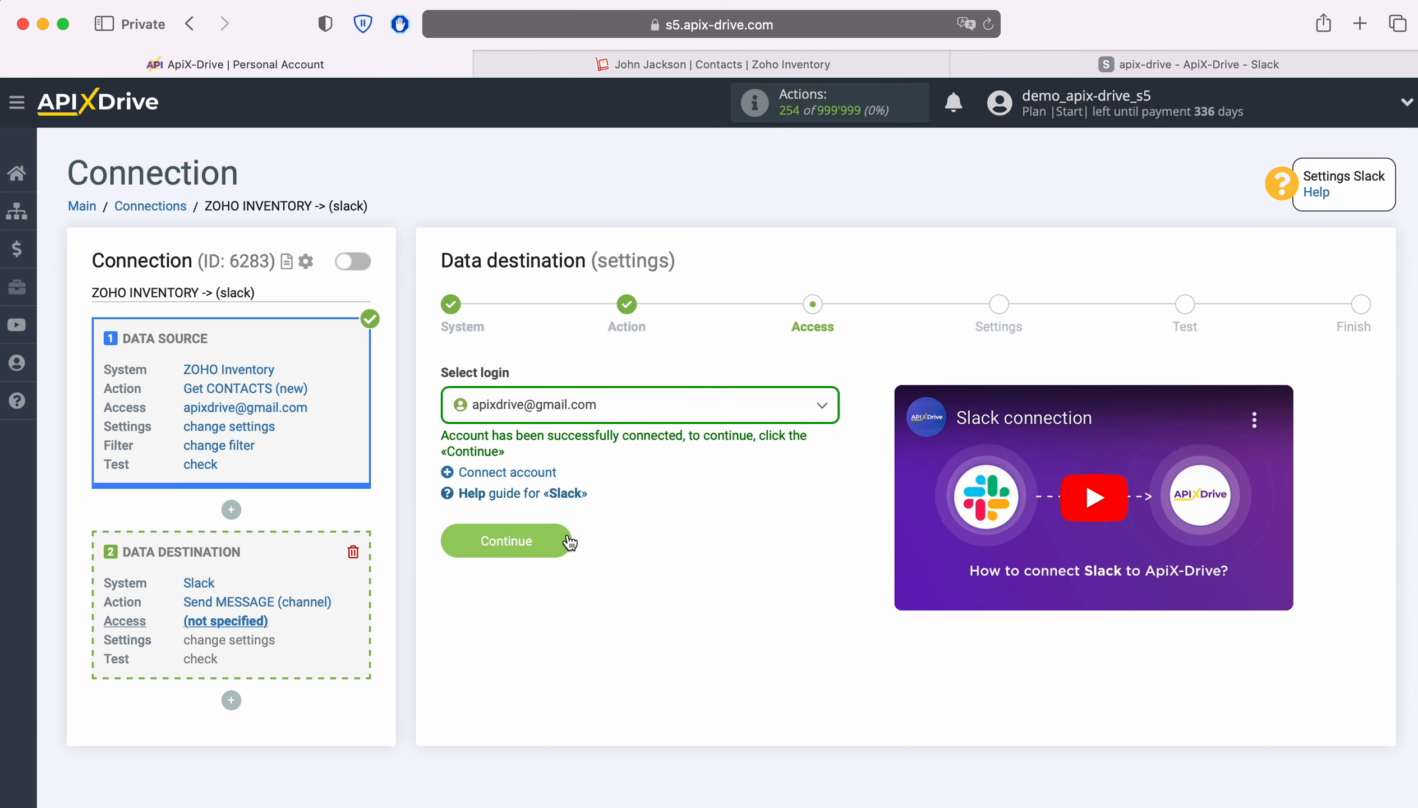
left_click(567, 541)
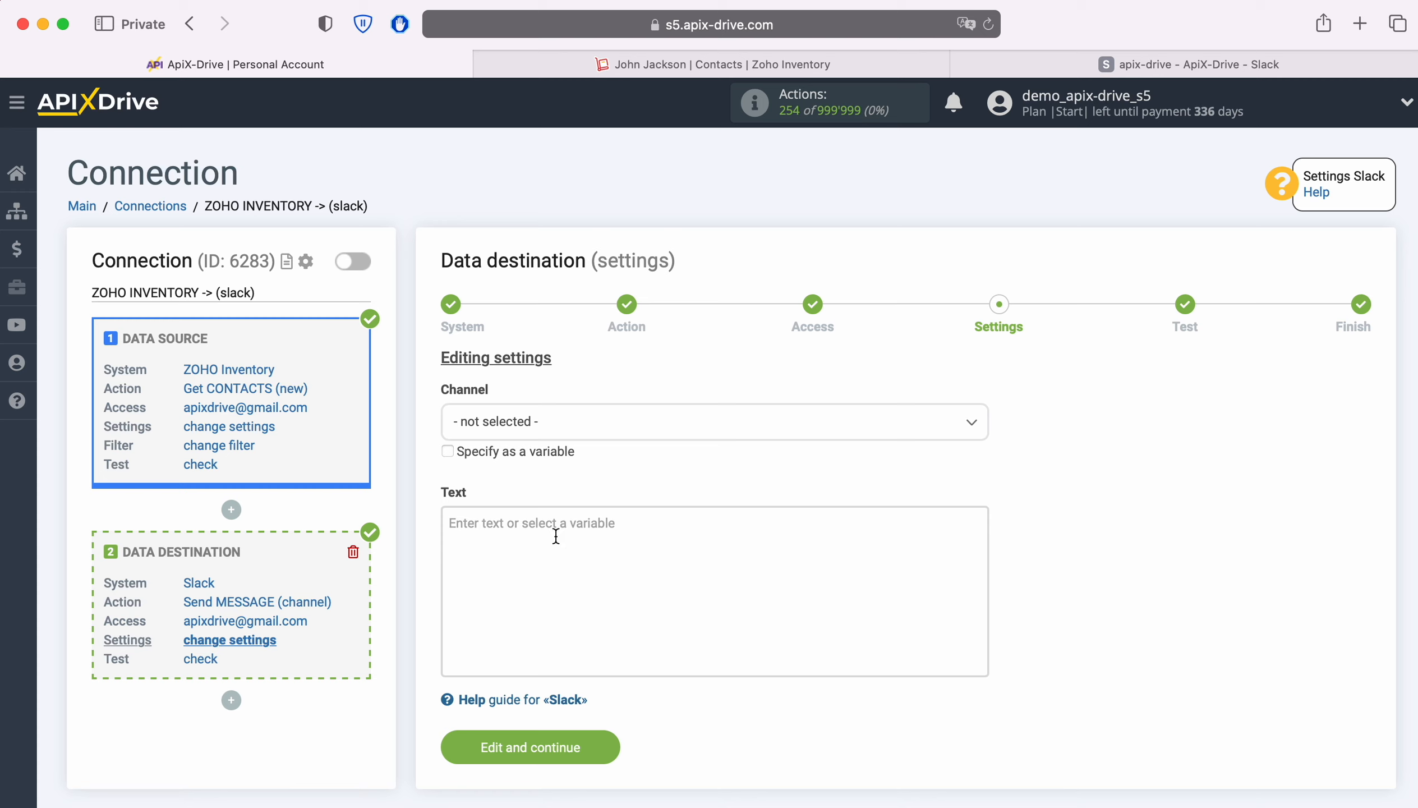
Step: Set the channel to apix-drive and insert the contact's First name and Last name variables into the message text
left_click(572, 421)
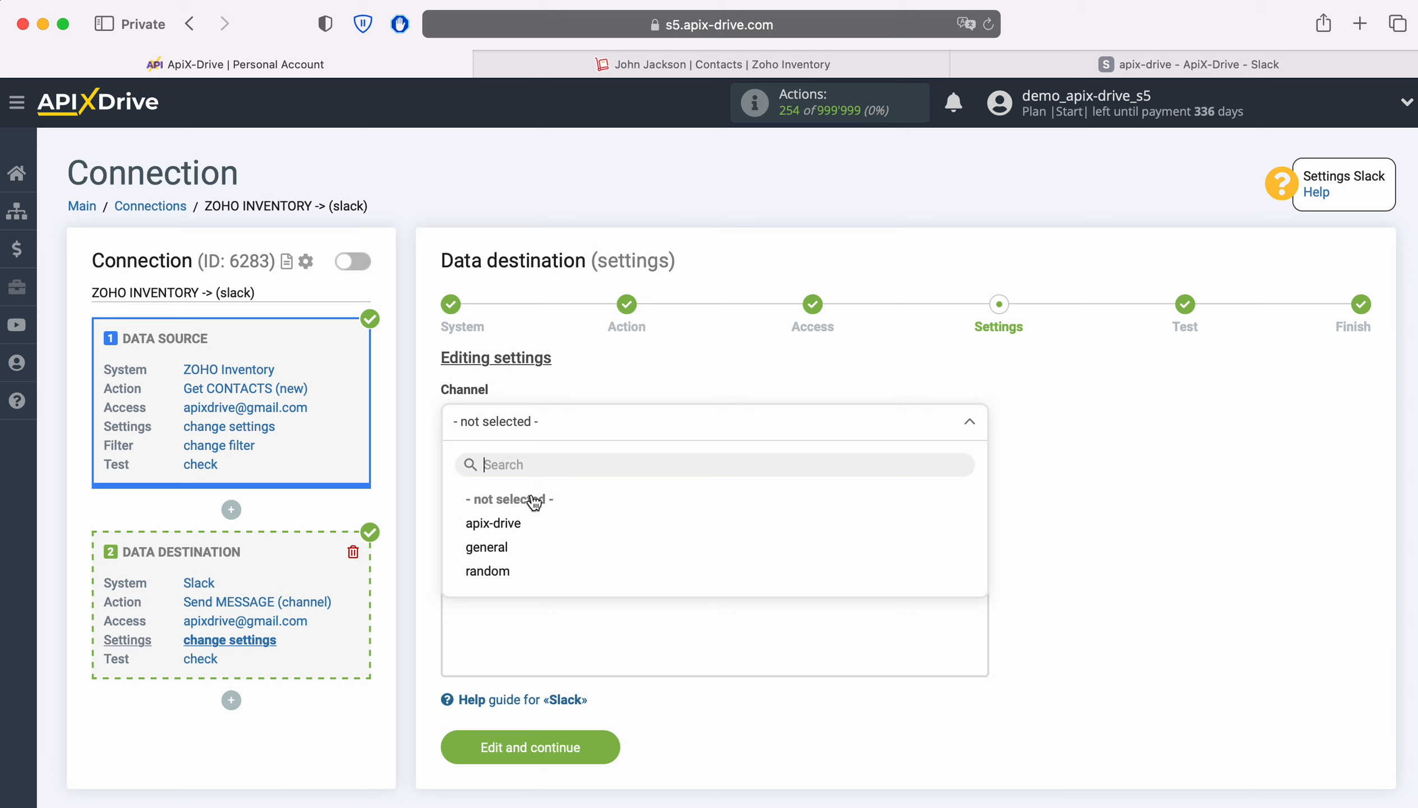
left_click(507, 524)
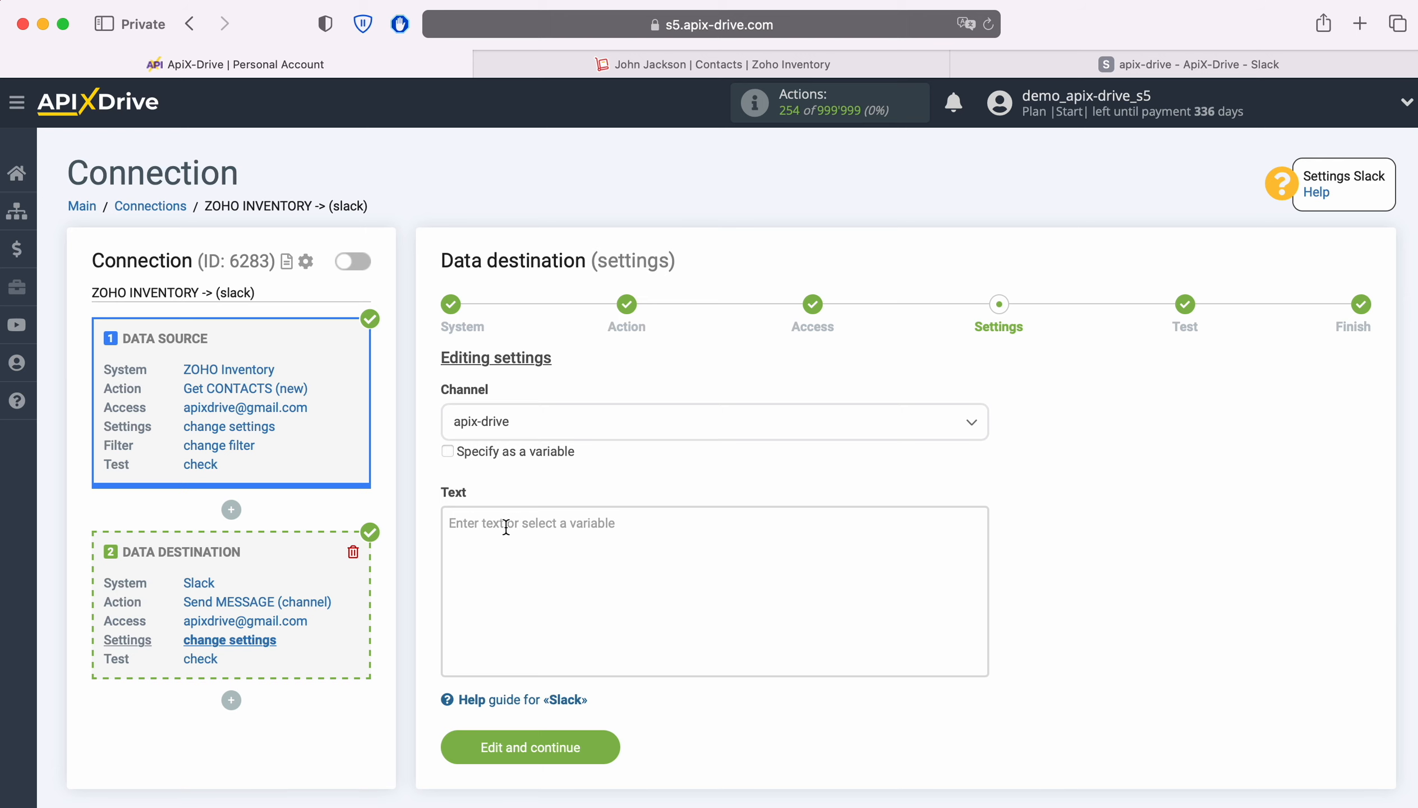
left_click(506, 526)
scroll(551, 528, "down", 5)
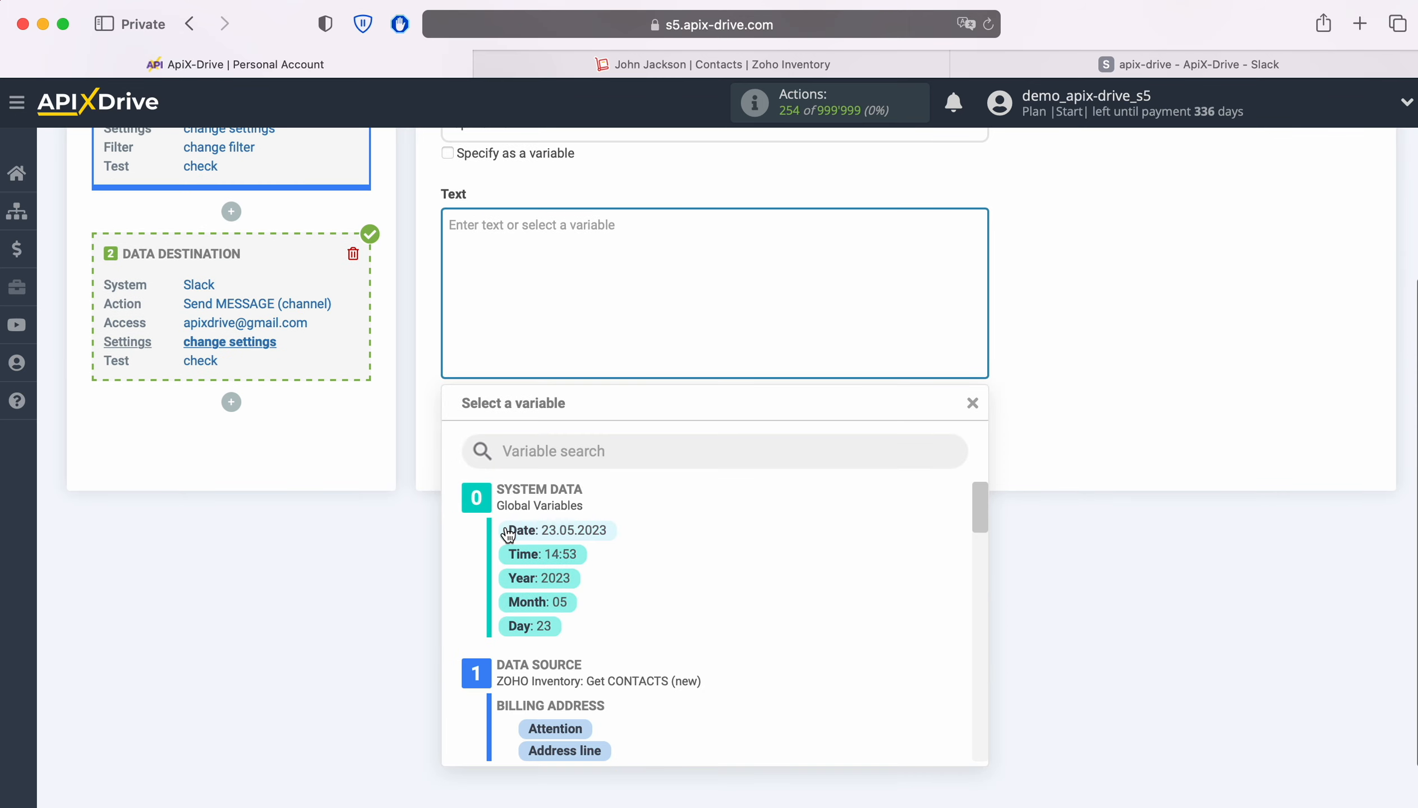
scroll(873, 582, "down", 10)
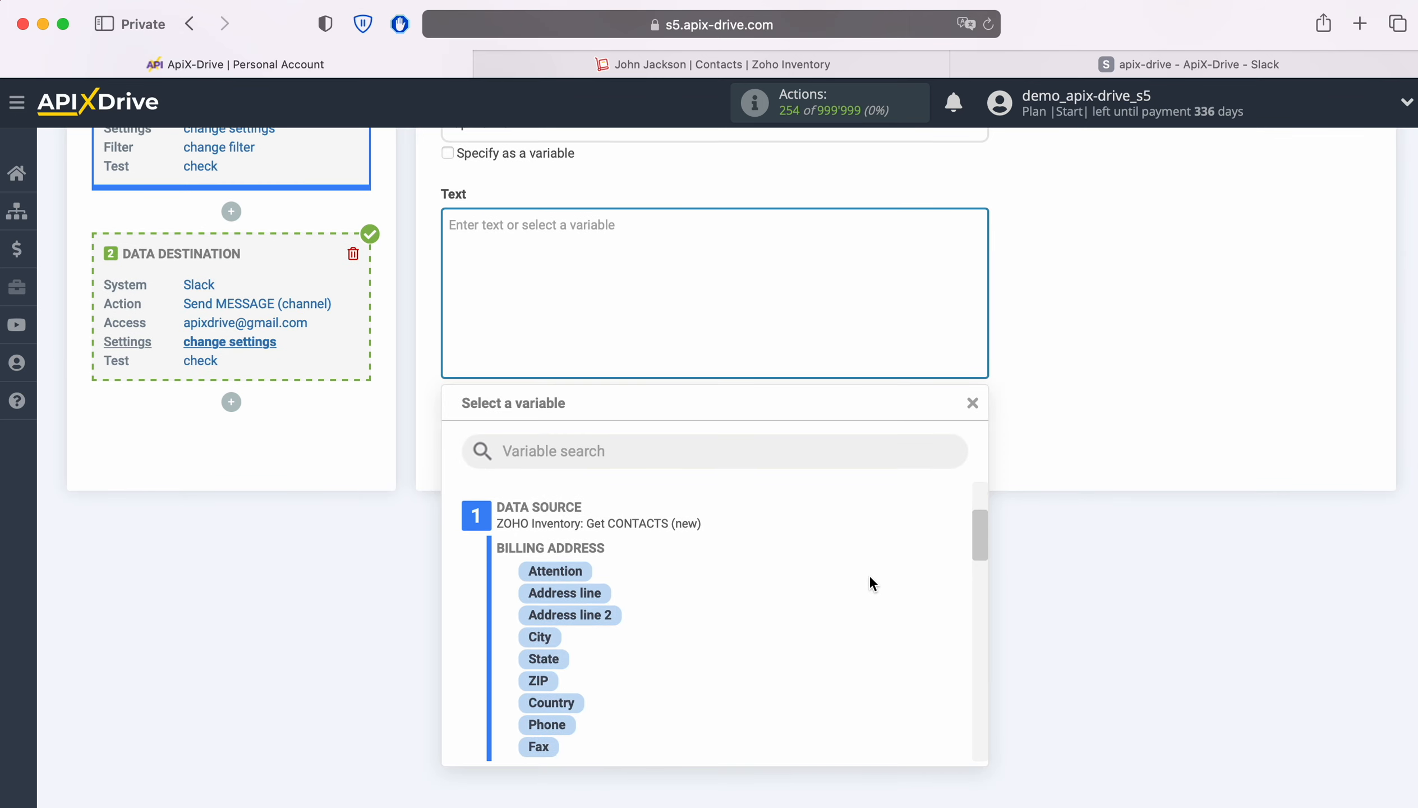
scroll(870, 582, "down", 3)
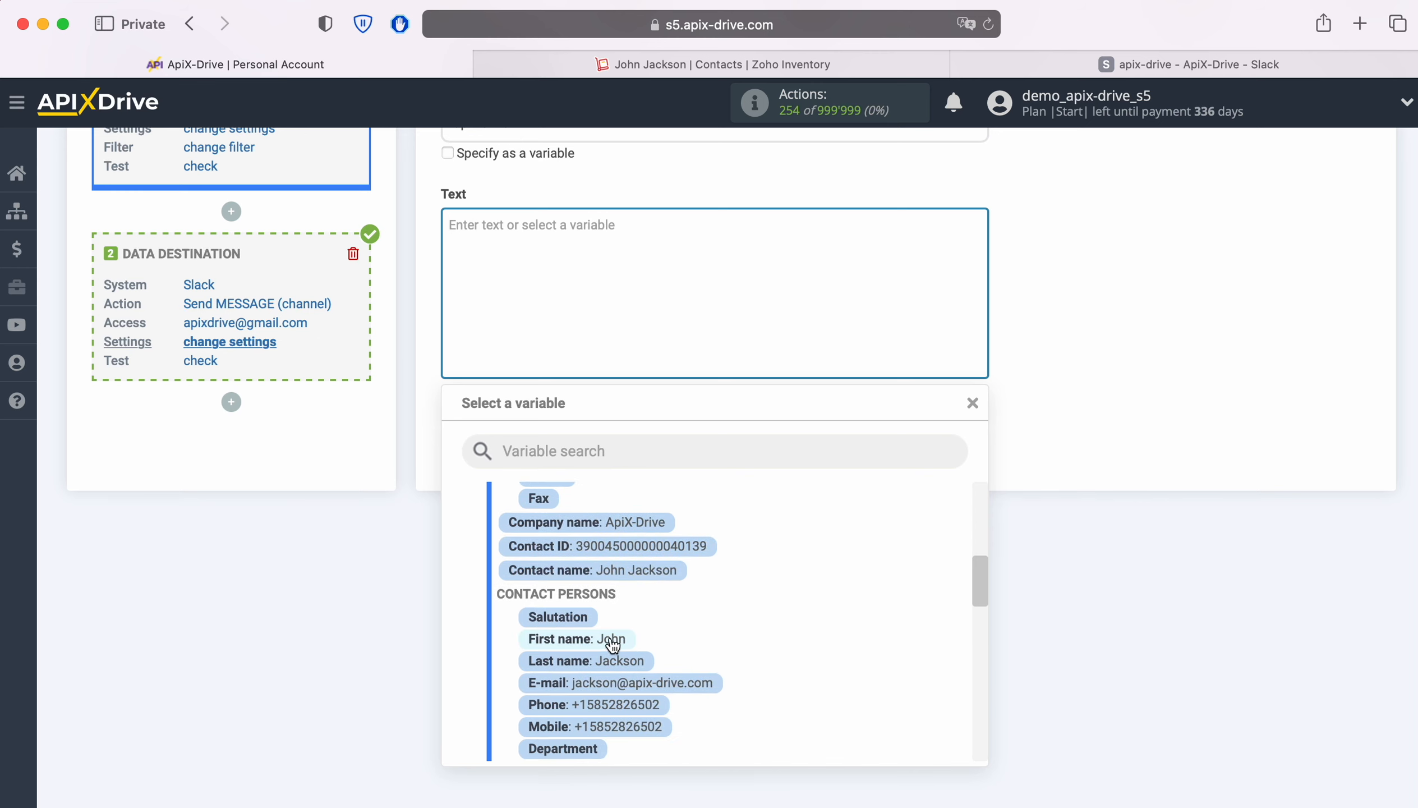
left_click(611, 550)
left_click(730, 252)
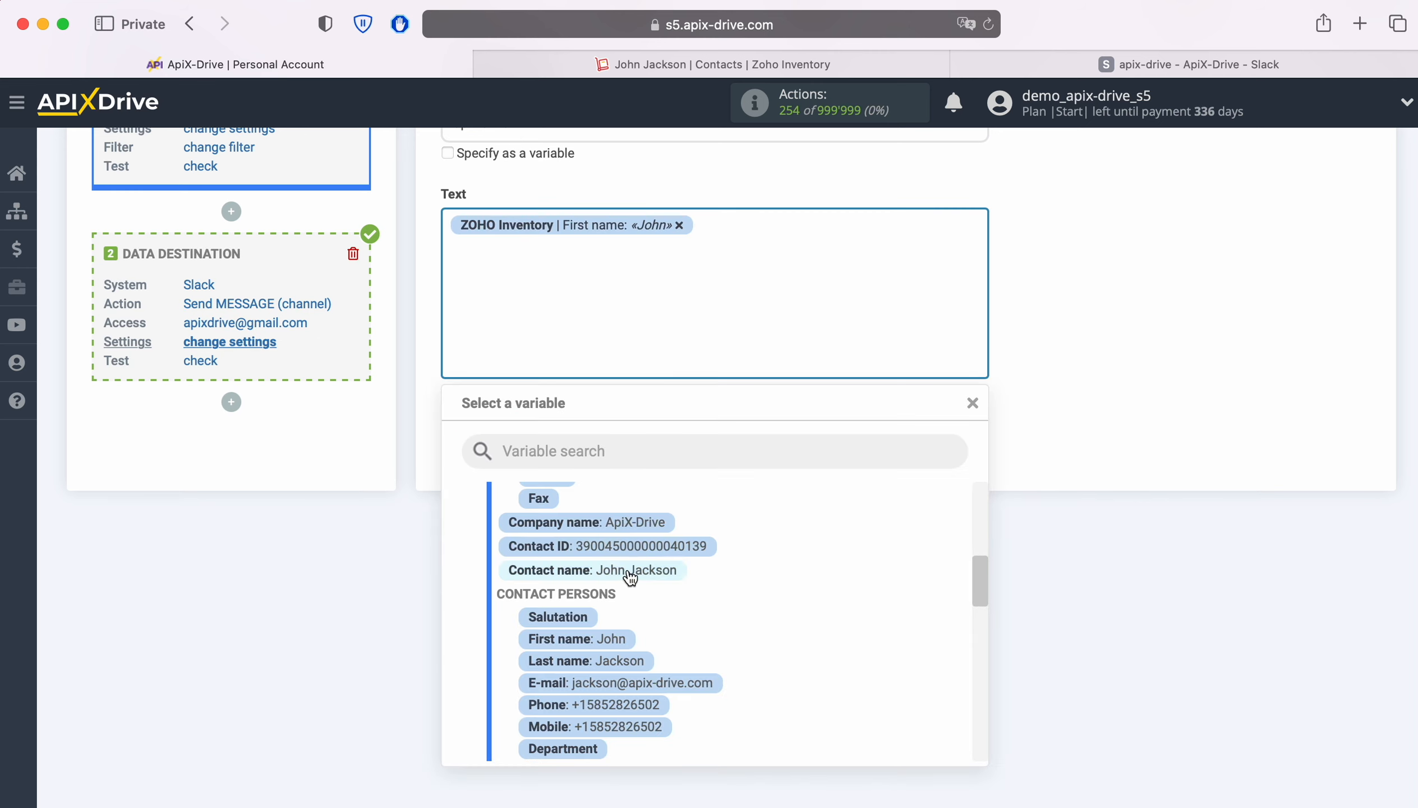
left_click(621, 663)
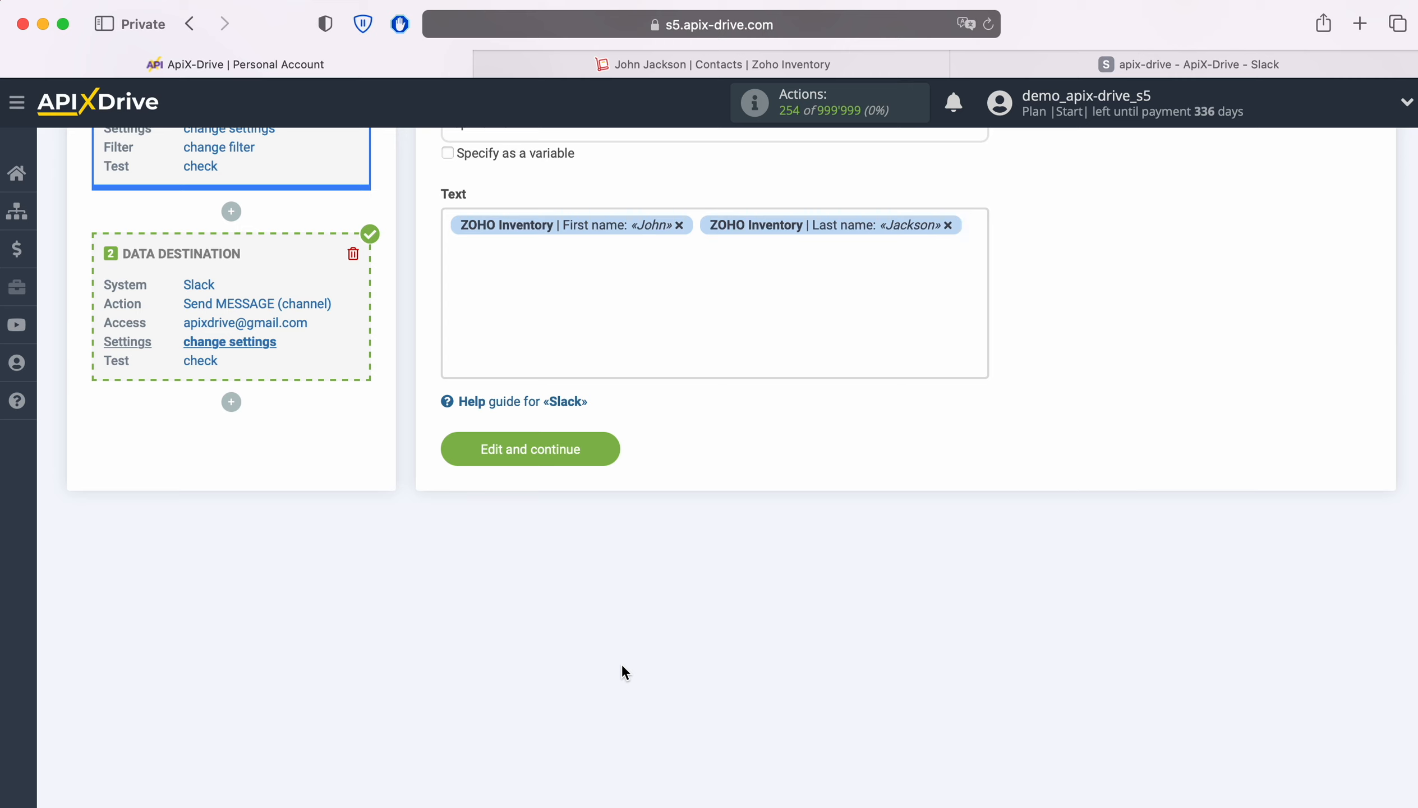
Step: Label the first line 'Name' and add an 'Email' line with the contact's E-mail variable
left_click(447, 225)
type("Name")
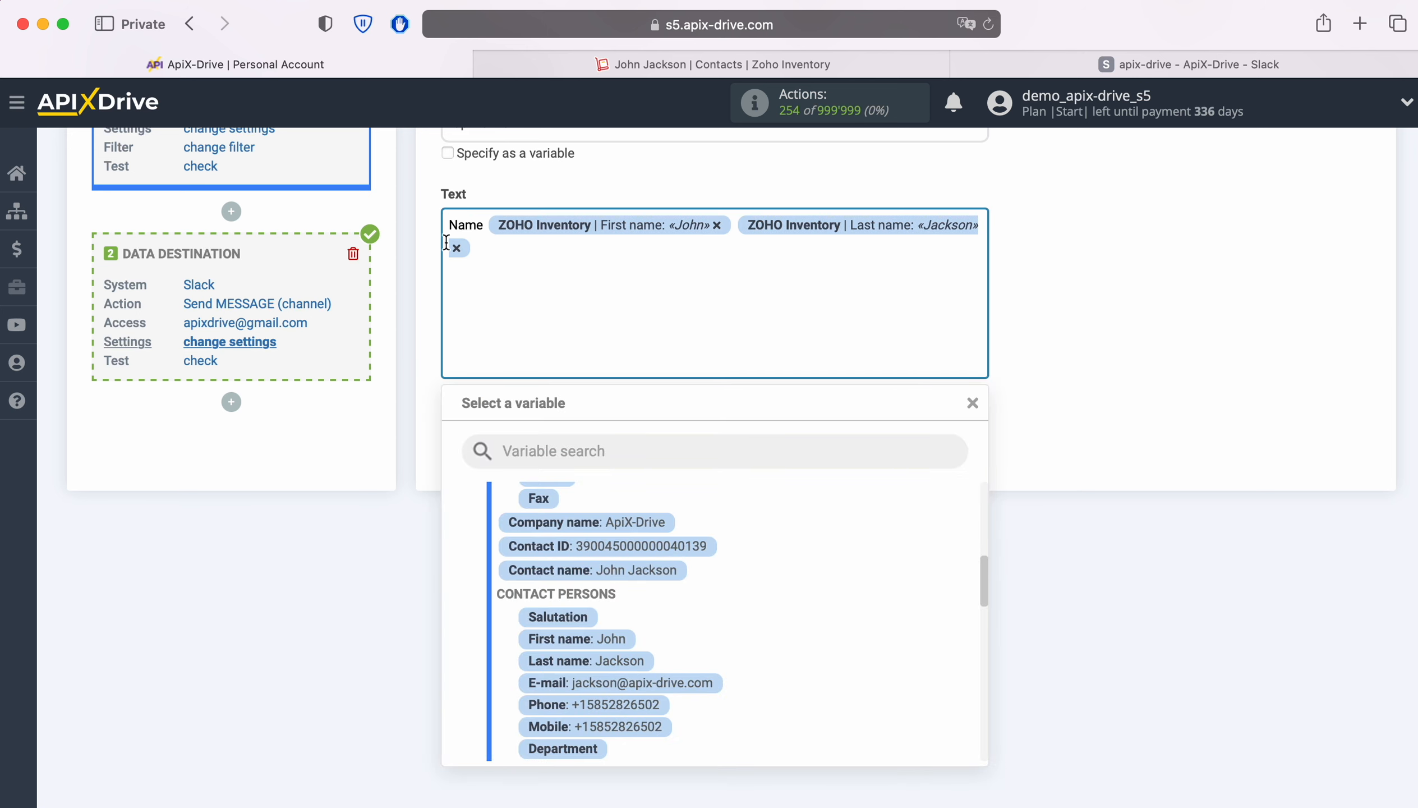
left_click(516, 245)
key("Return")
type("Email")
left_click(684, 681)
Step: Add a 'Phone' line with the contact's Phone variable
key("Return")
type("Phone")
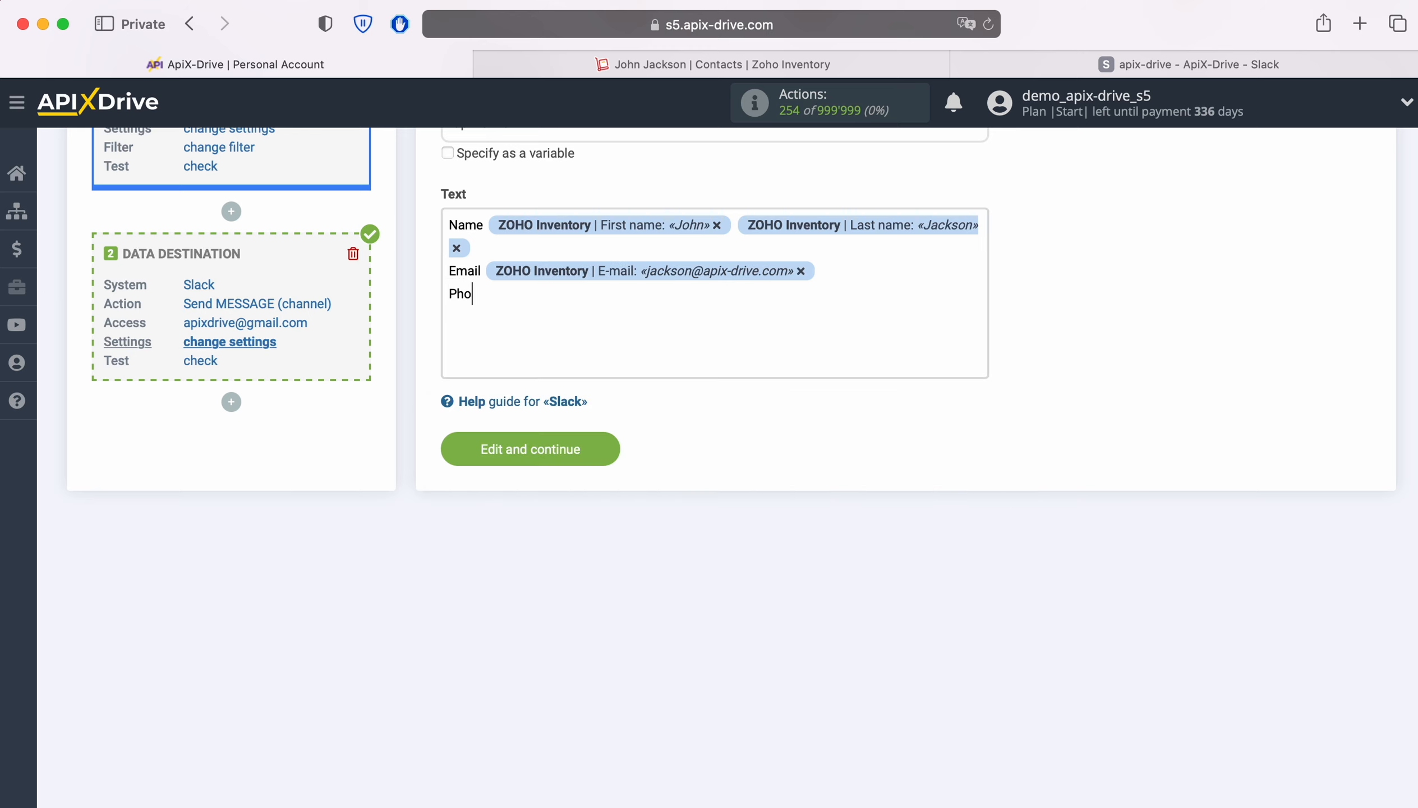
left_click(596, 299)
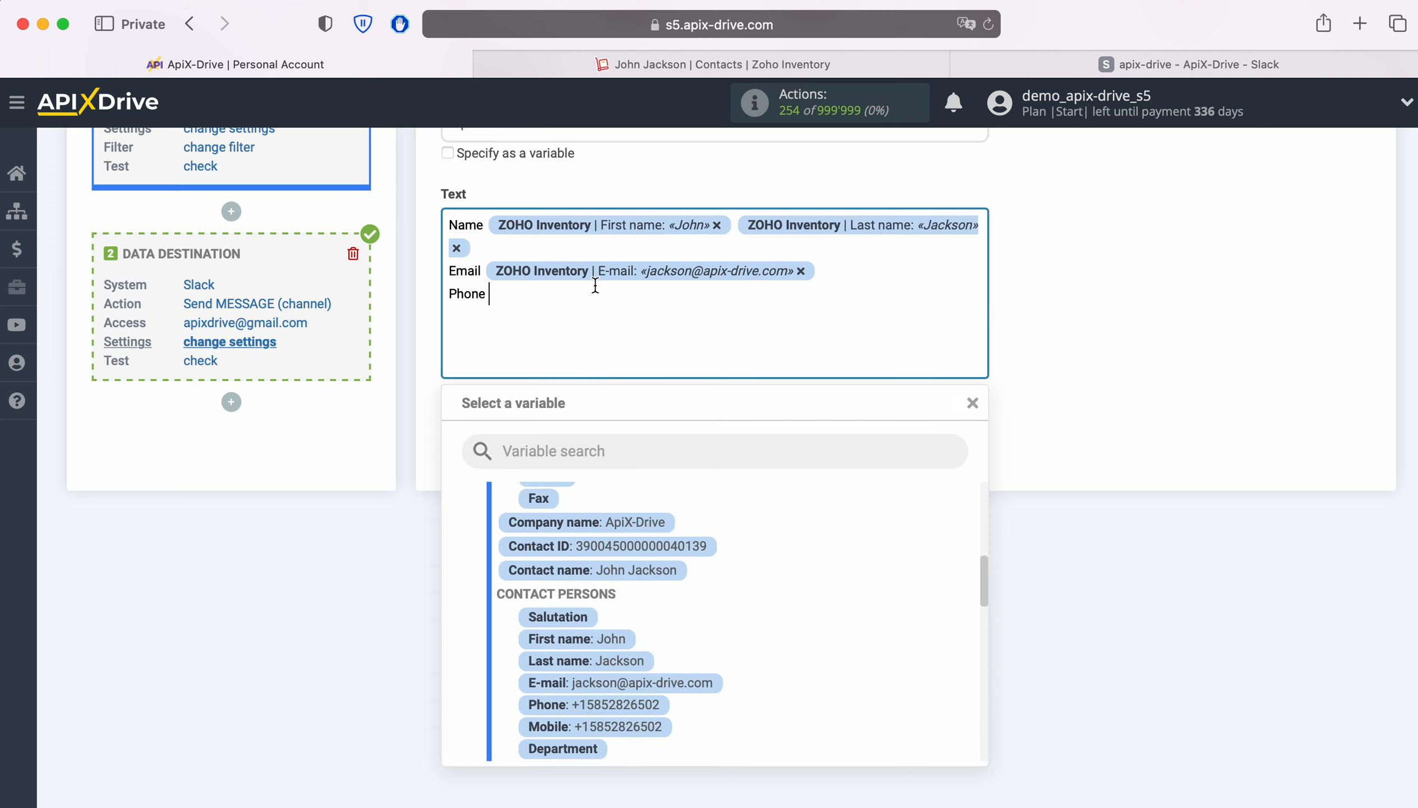
left_click(644, 712)
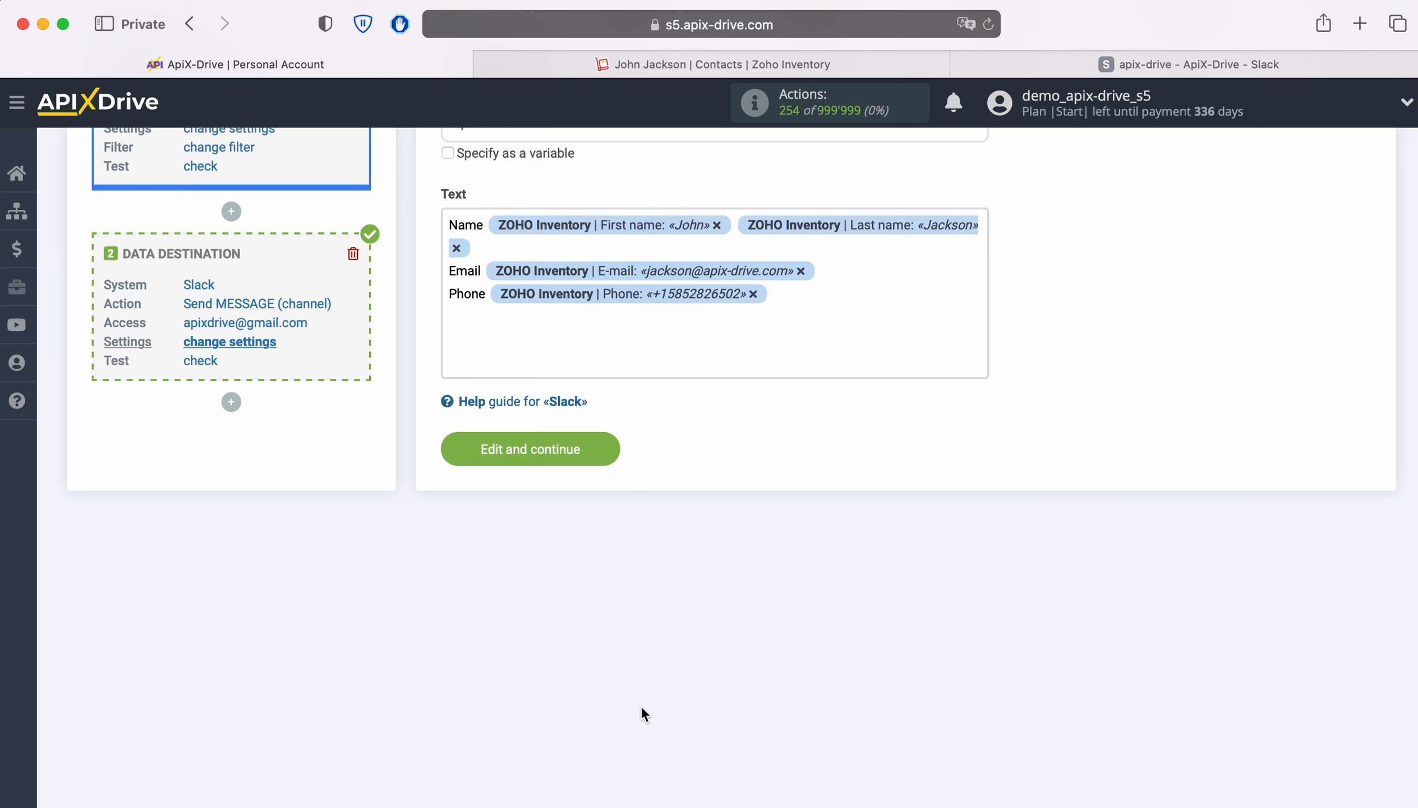
Step: Add a 'Date' line with the Creation date variable and save the destination settings
key("Return")
type("Date")
left_click(549, 319)
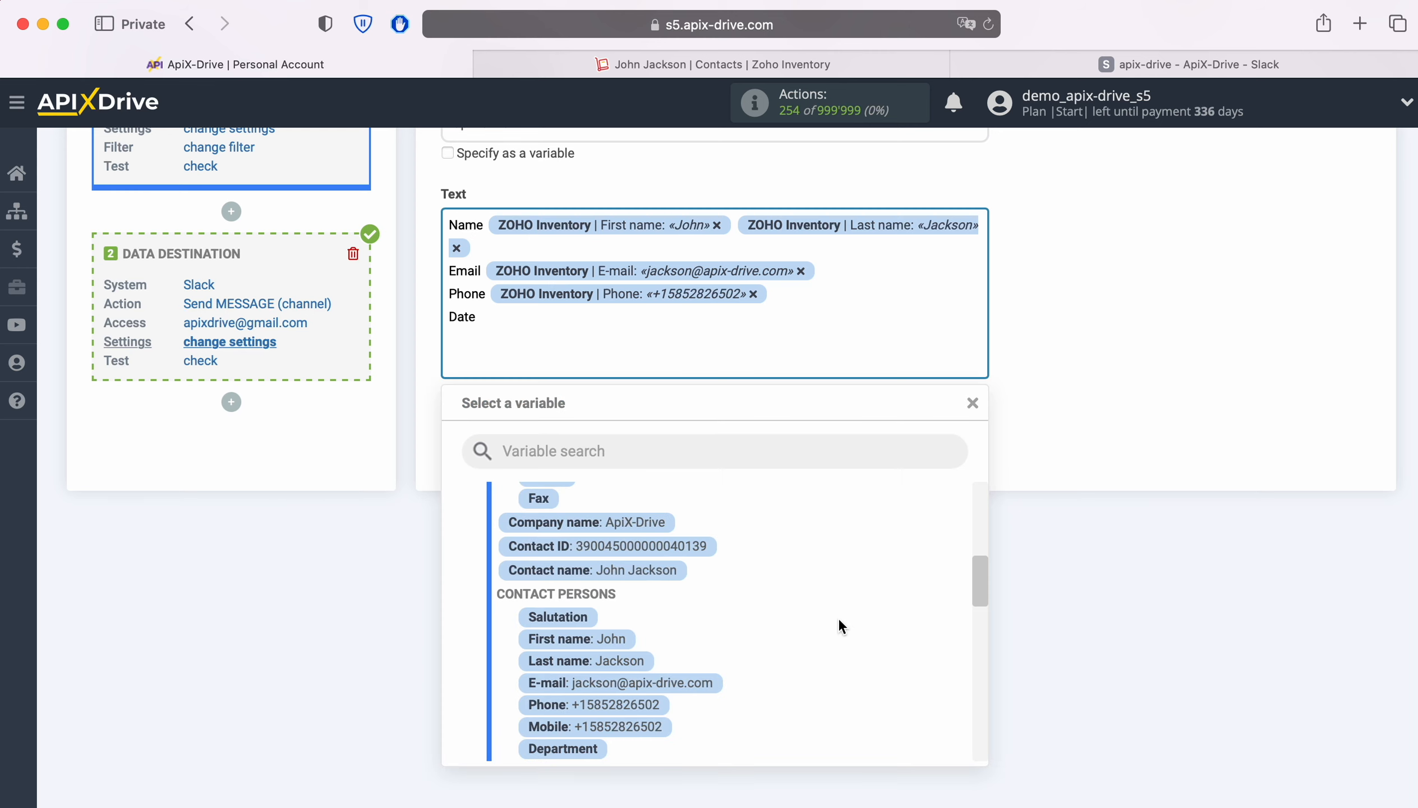
scroll(837, 616, "down", 4)
scroll(836, 609, "down", 2)
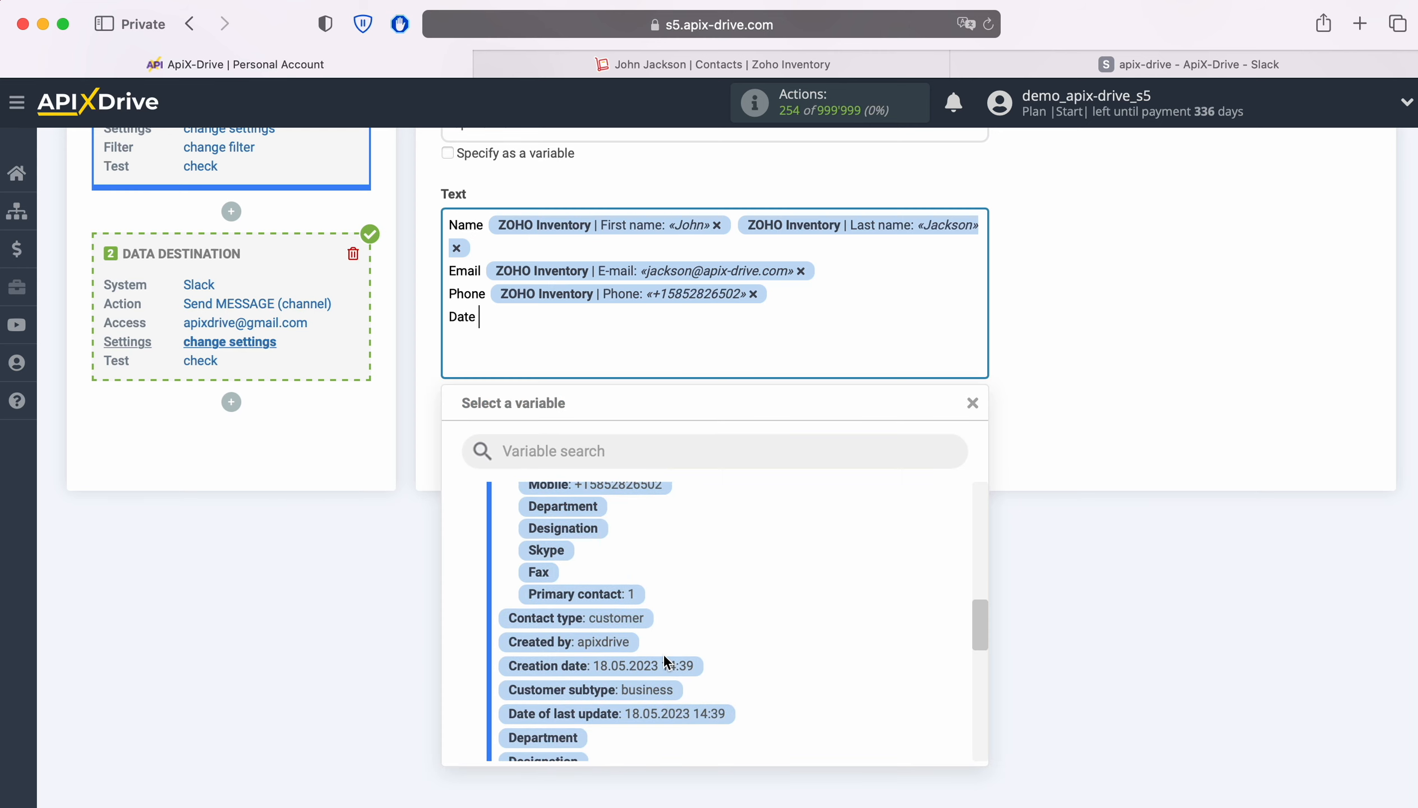
left_click(660, 659)
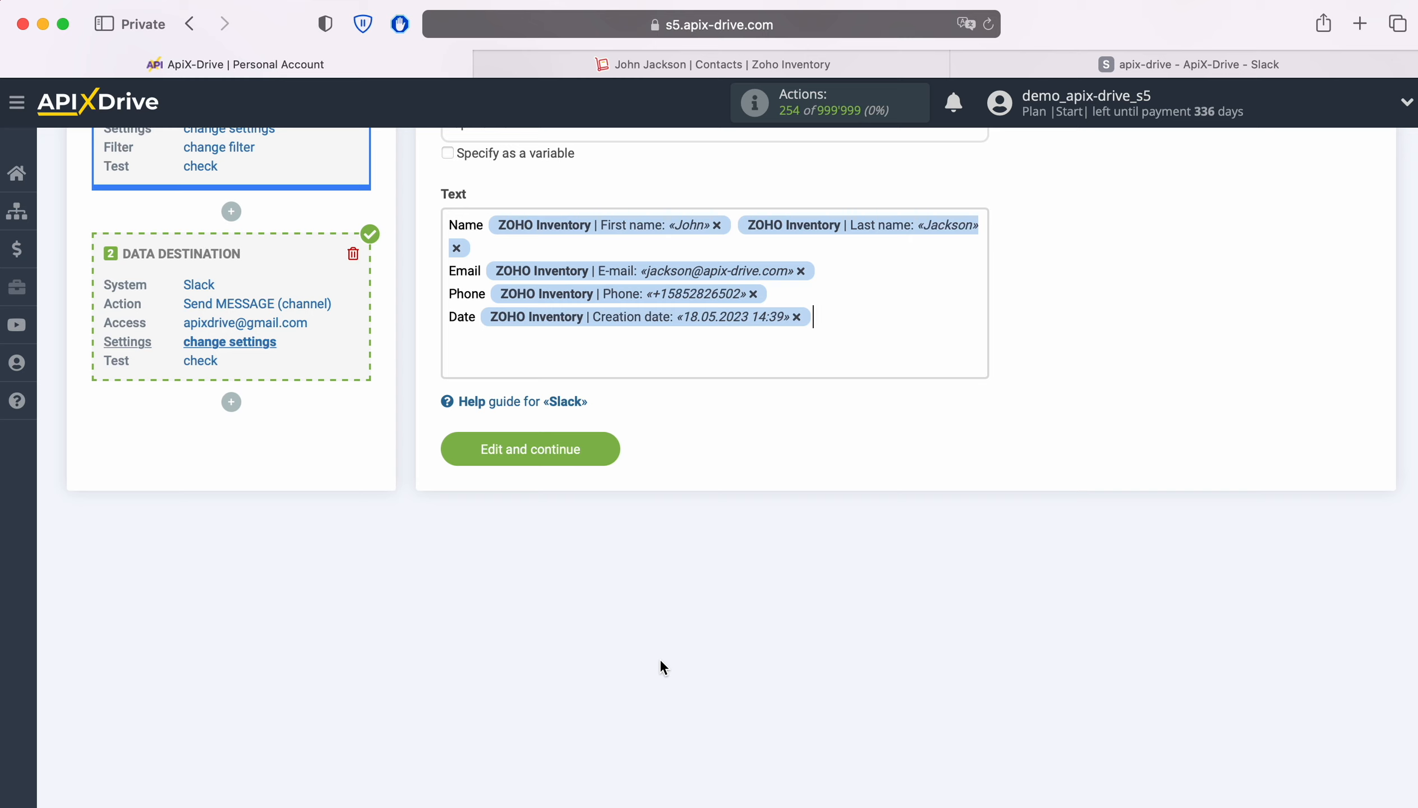
left_click(609, 451)
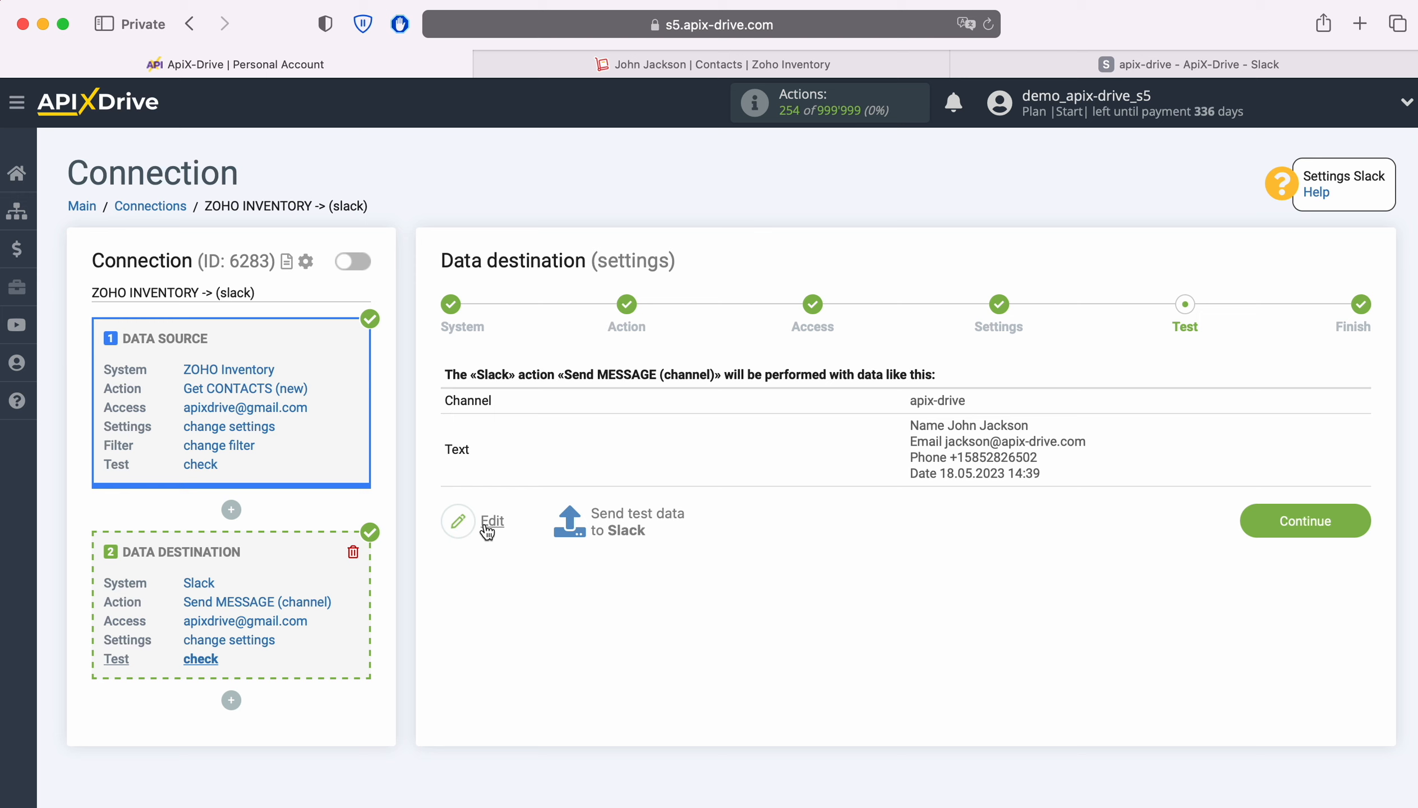
Step: Send test data to Slack and check the resulting message in the apix-drive channel
left_click(640, 512)
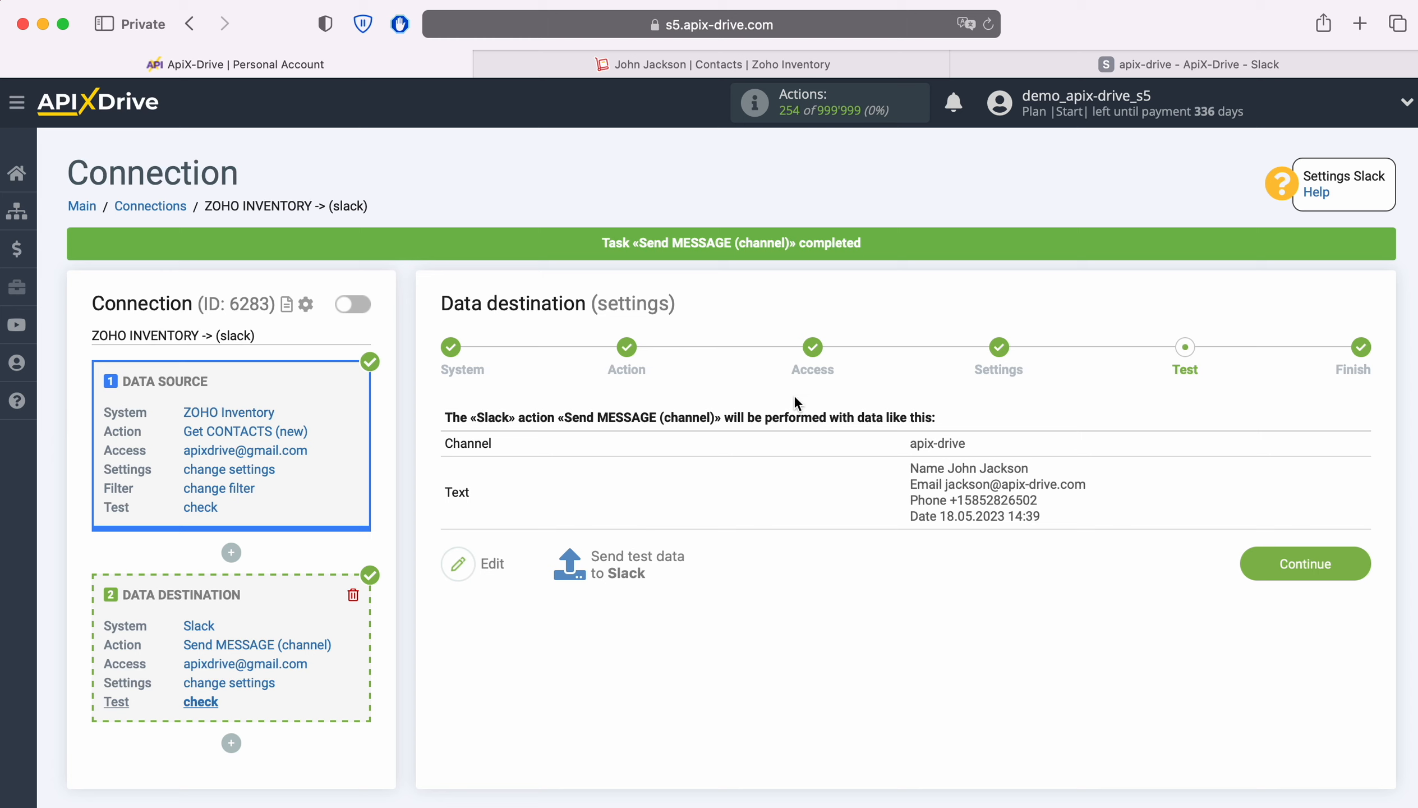
left_click(1002, 59)
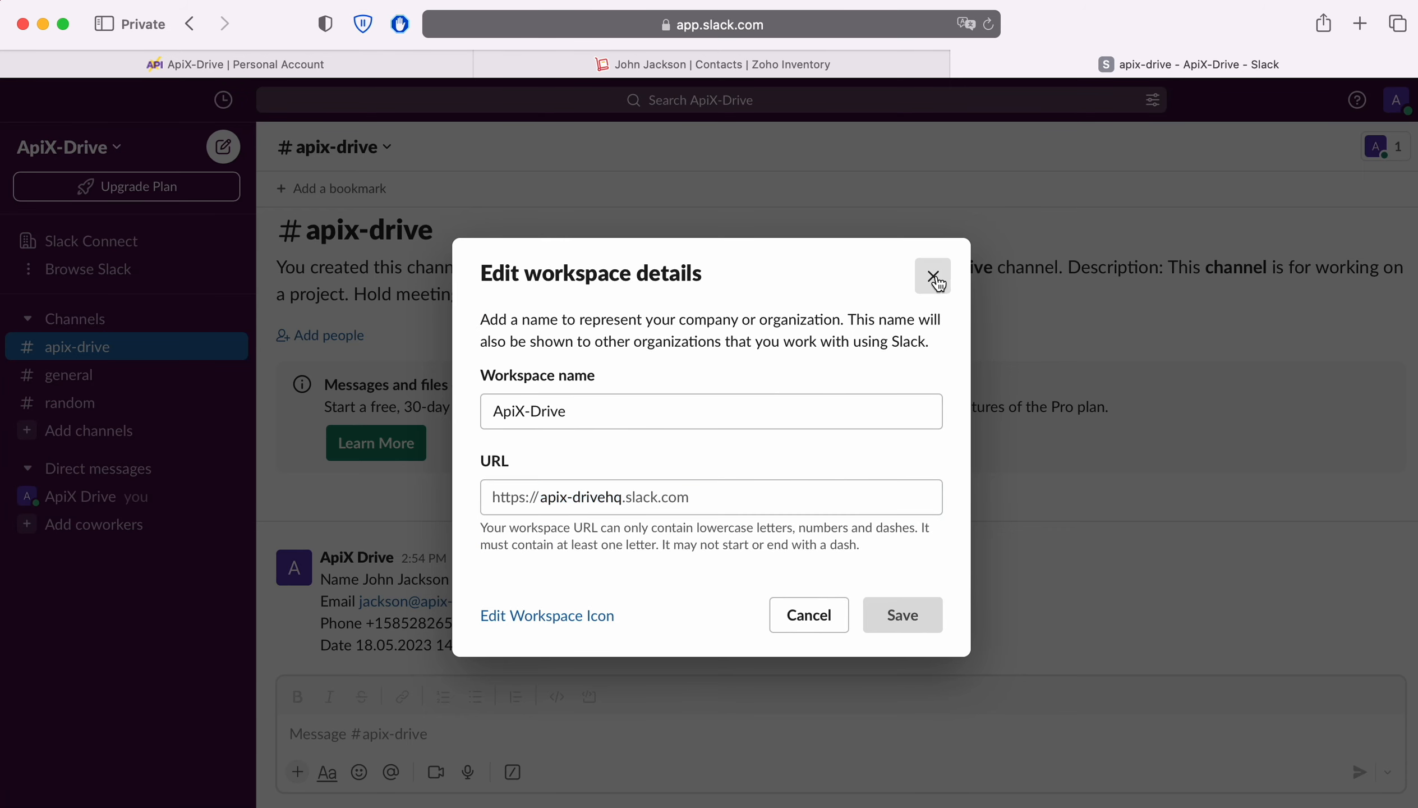
left_click(932, 276)
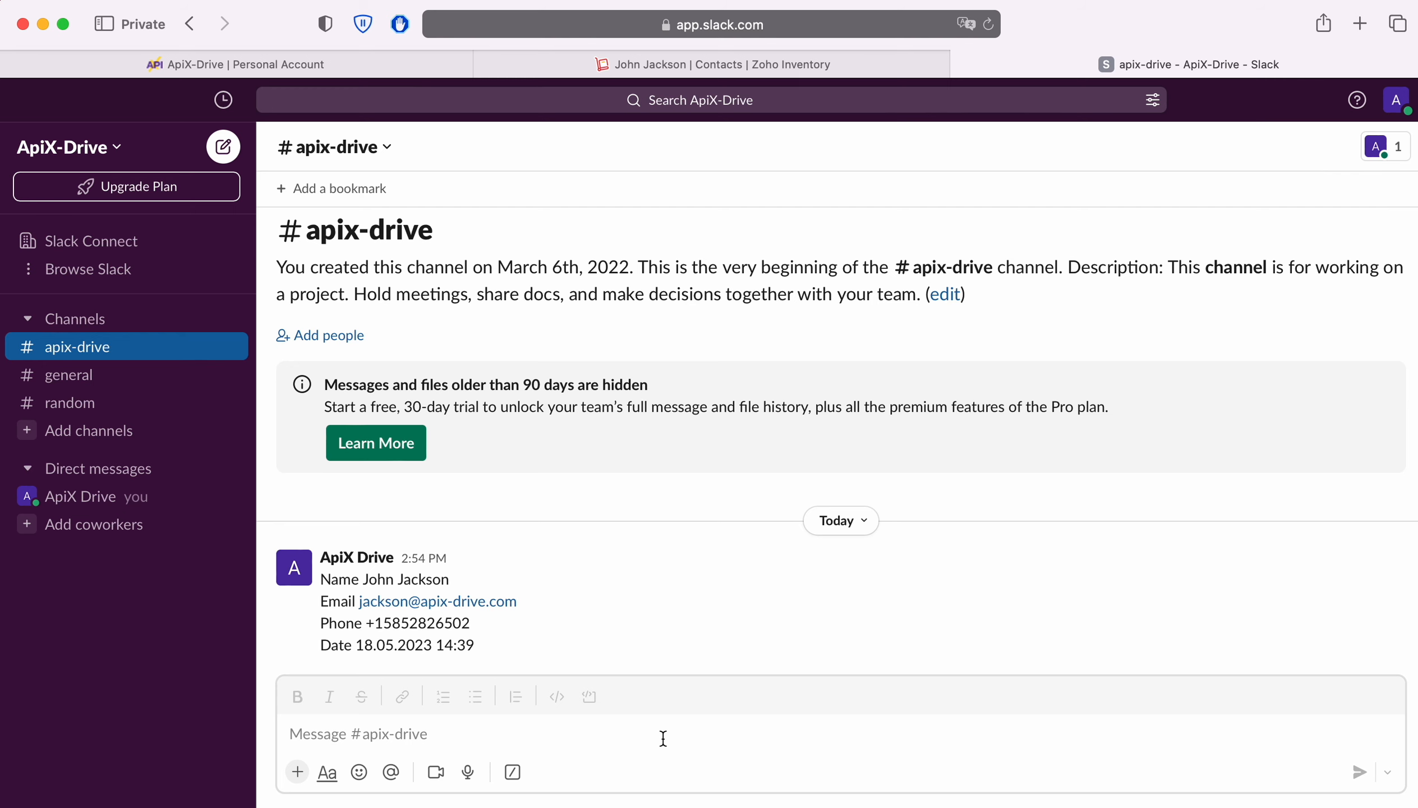
left_click(229, 63)
Step: Finish the destination setup and enable auto-update for the connection
left_click(1353, 563)
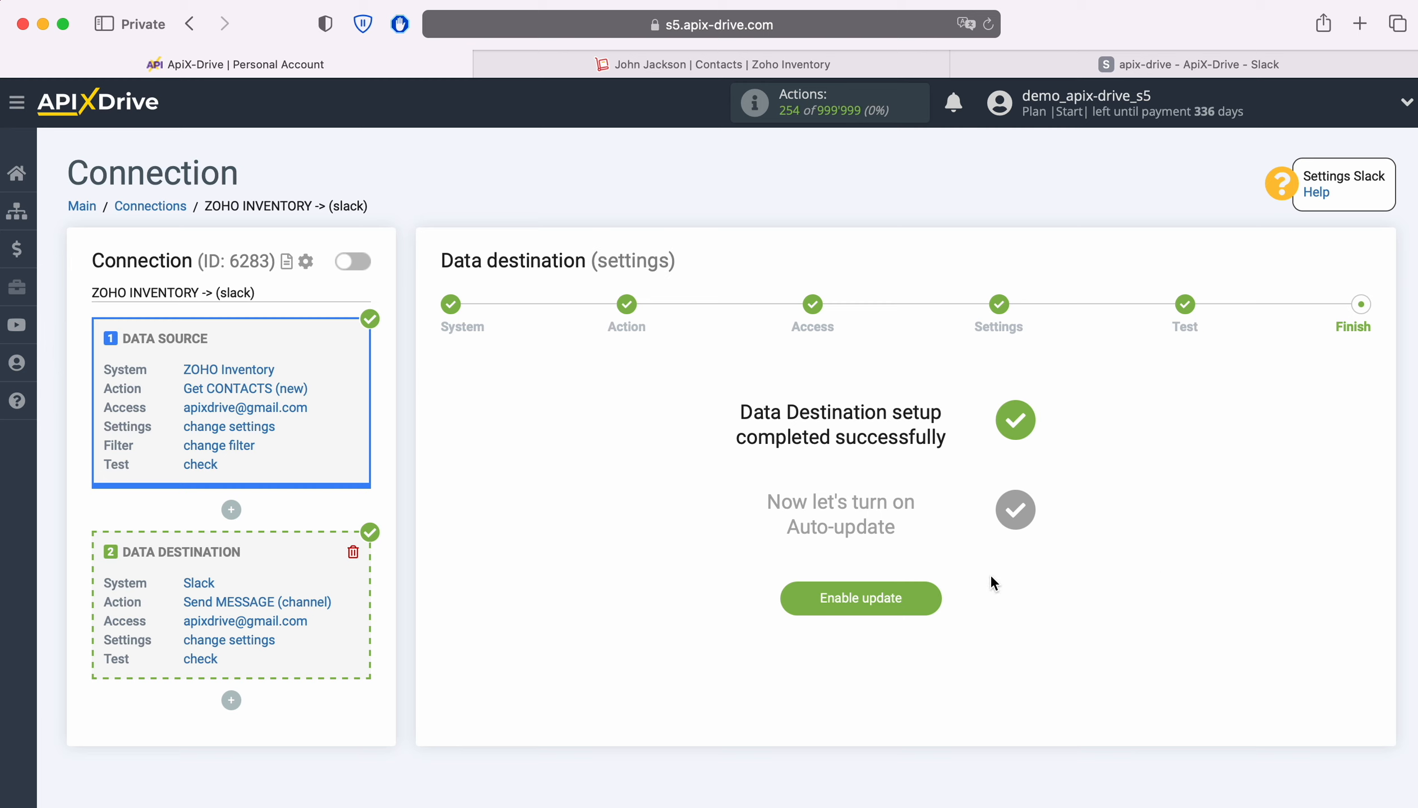
left_click(928, 593)
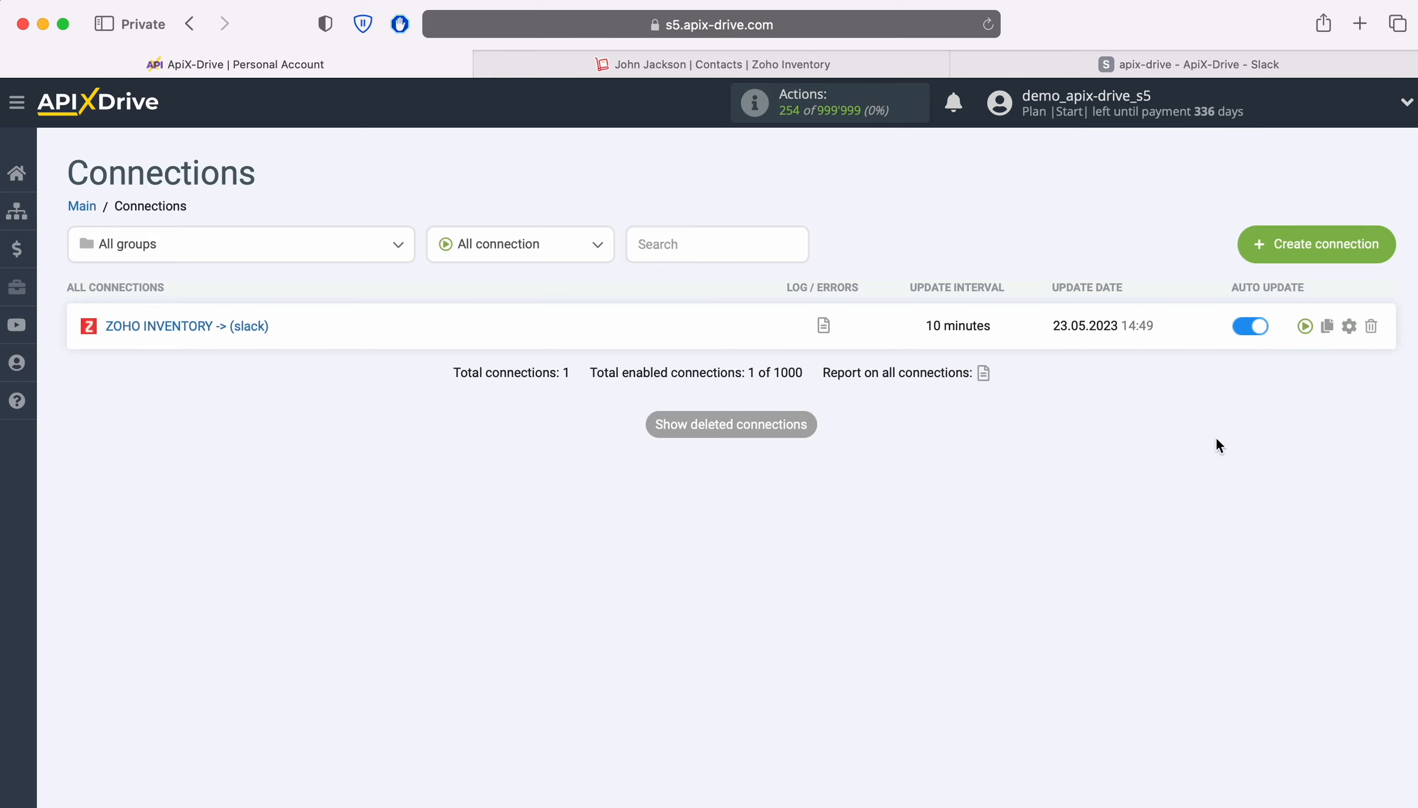
Step: Set the connection's update interval to 5 minutes and save the connection setup
left_click(1349, 327)
left_click(872, 470)
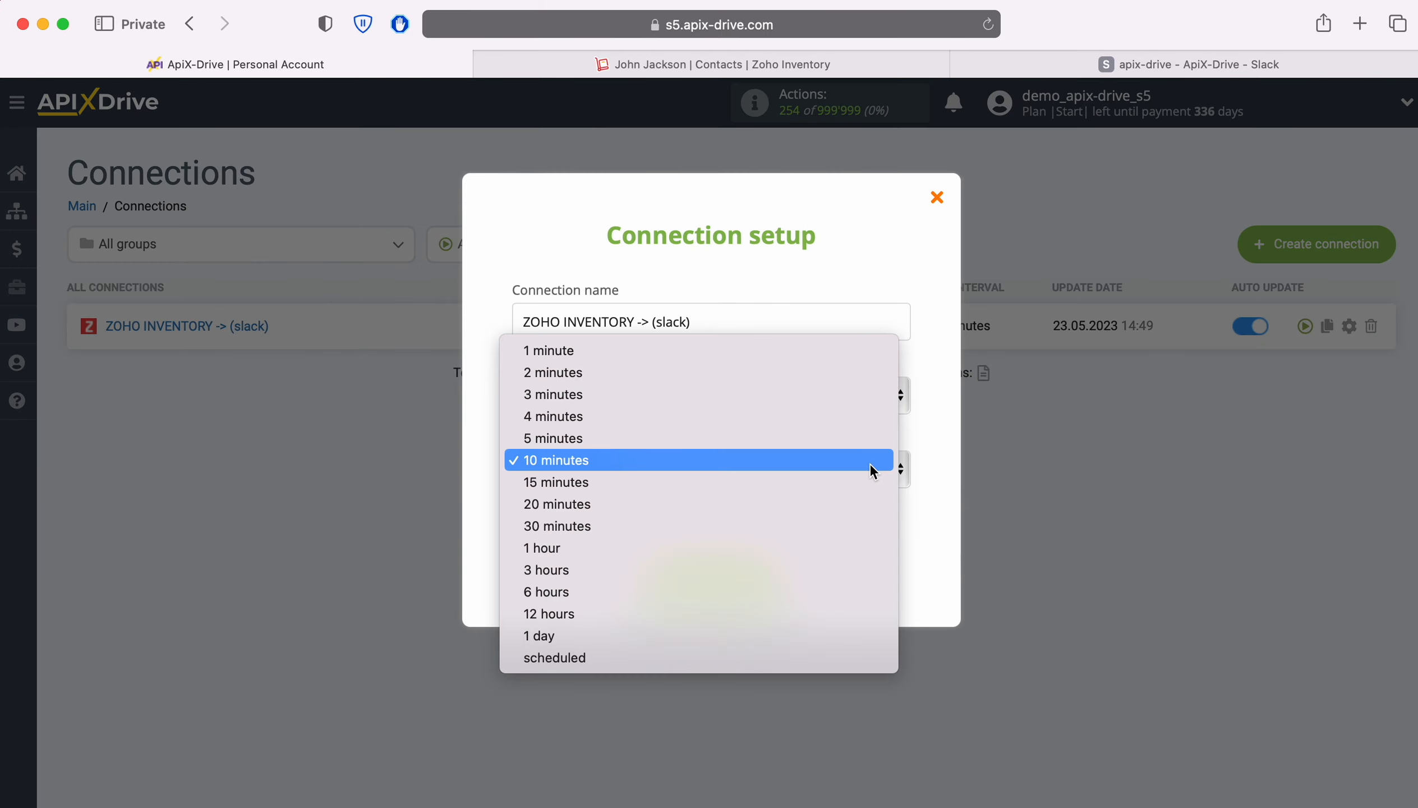
left_click(788, 441)
left_click(776, 568)
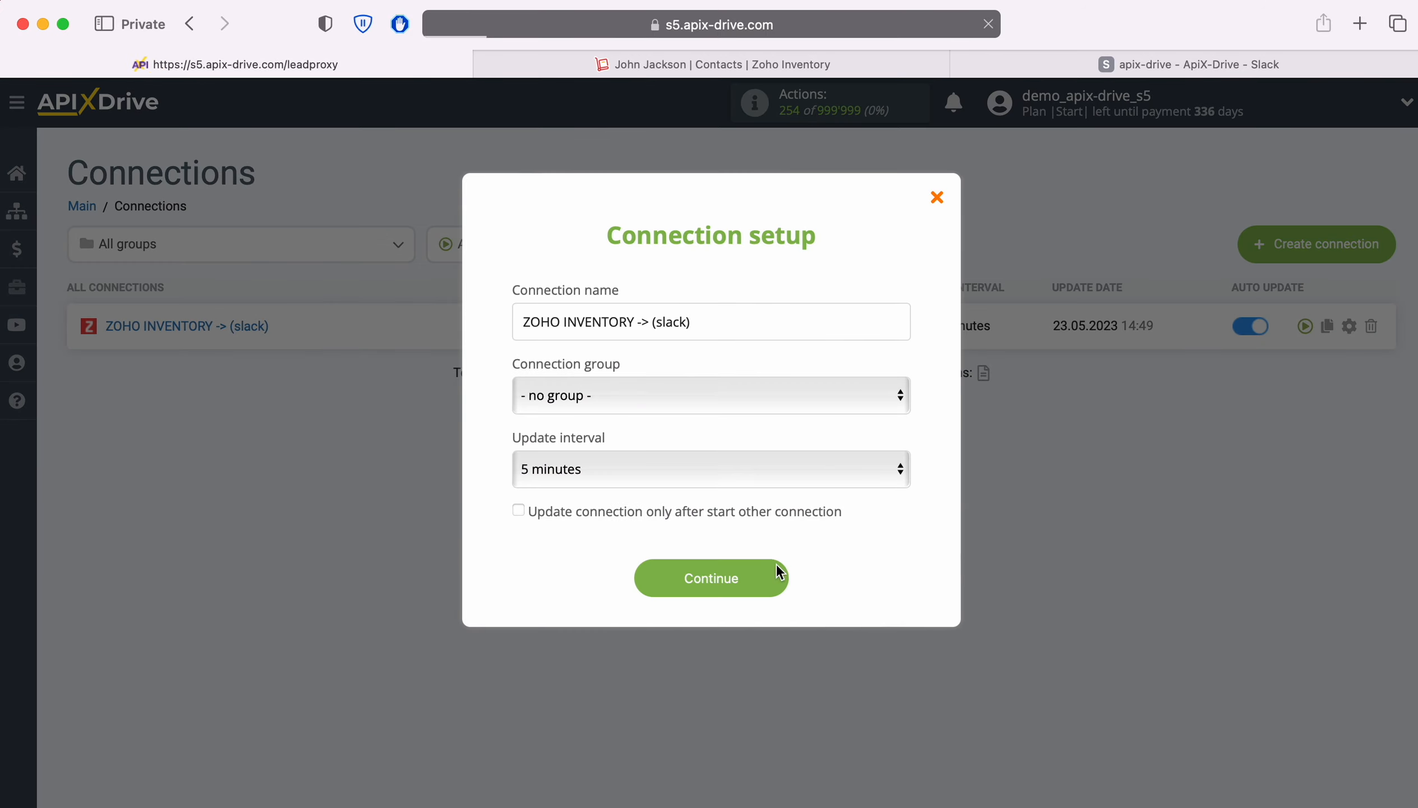